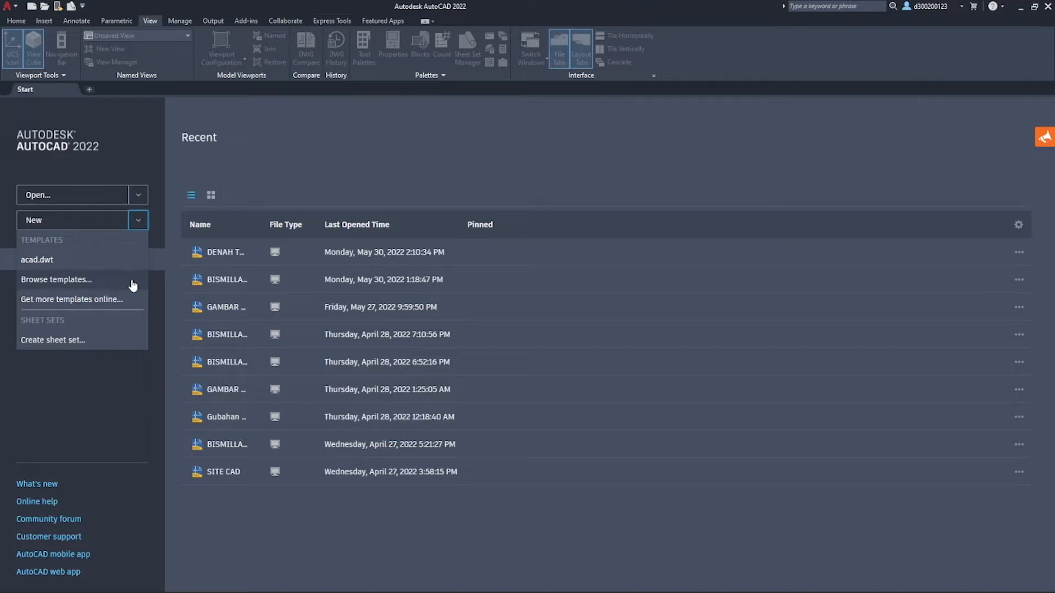
Start a new blank drawing
left_click(107, 391)
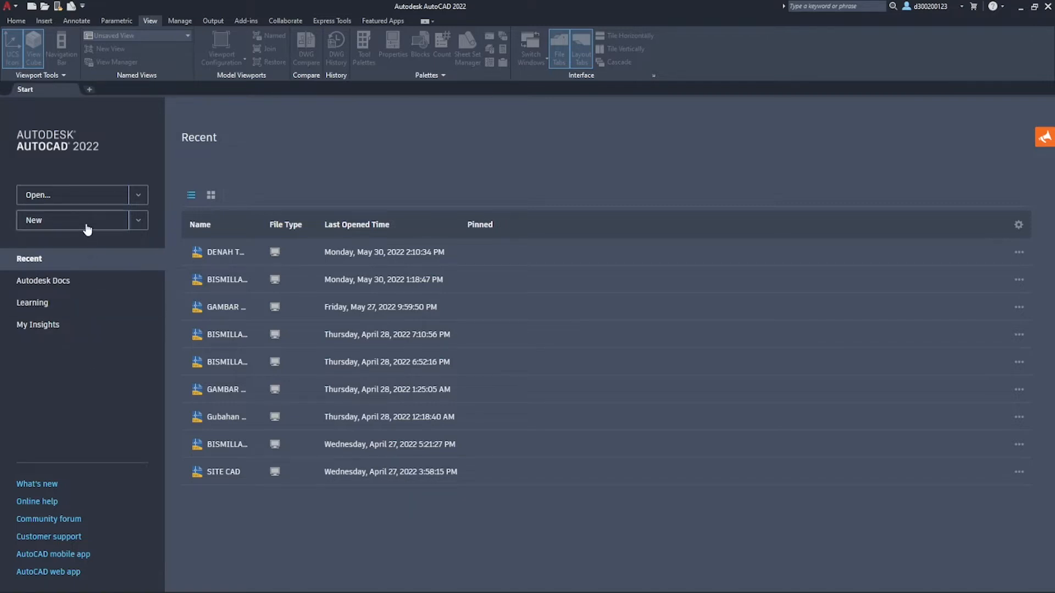
left_click(40, 228)
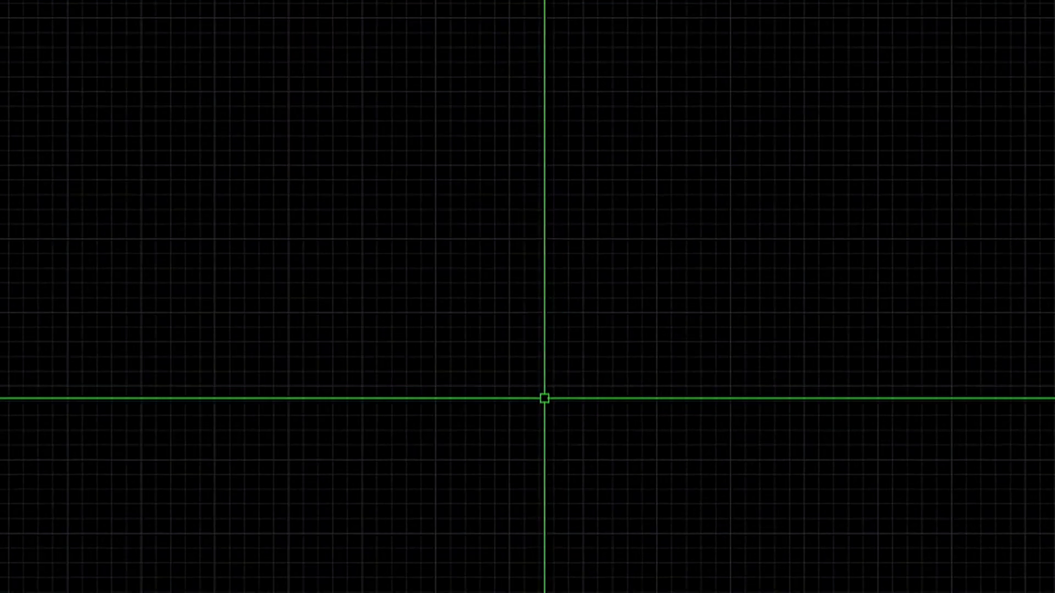
Configure the drawing units with a length precision of 0.00, centimeters as insertion scale and International lighting
type("UN")
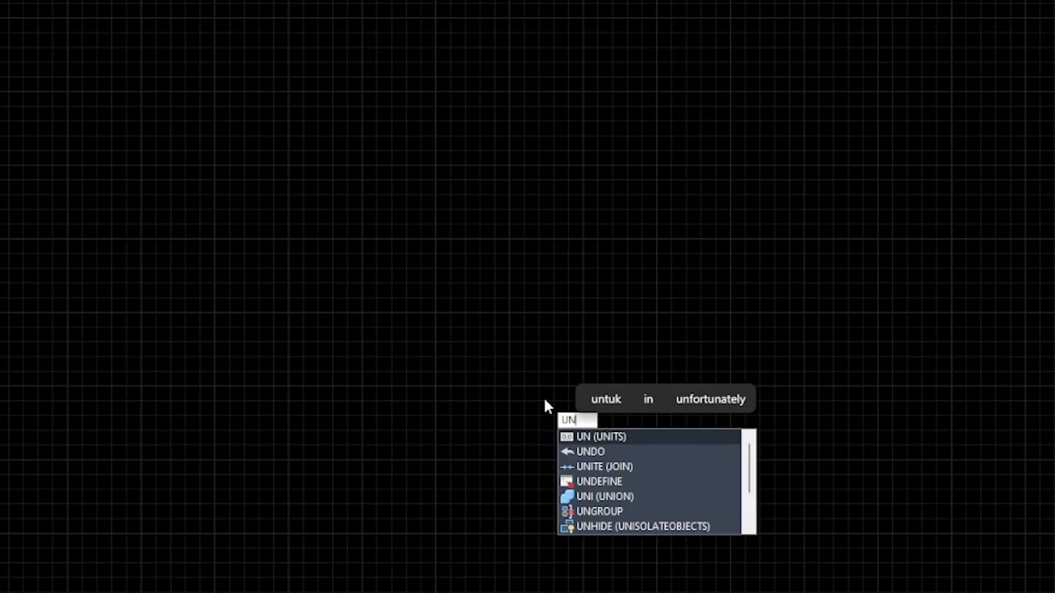
key("Return")
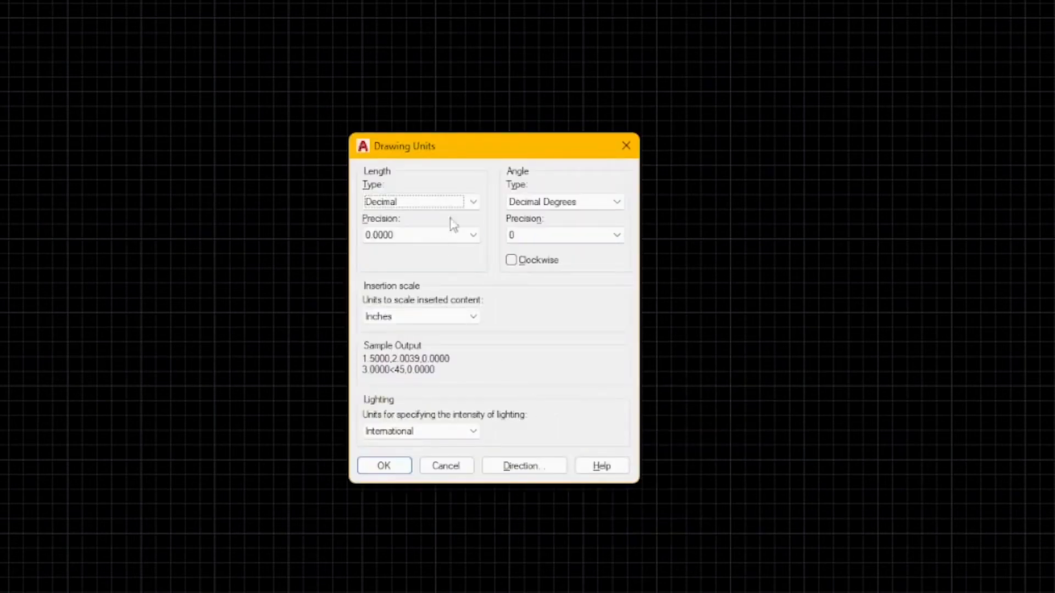
mouse_move(511, 151)
left_mouse_down()
mouse_move(478, 146)
mouse_move(497, 147)
left_mouse_up()
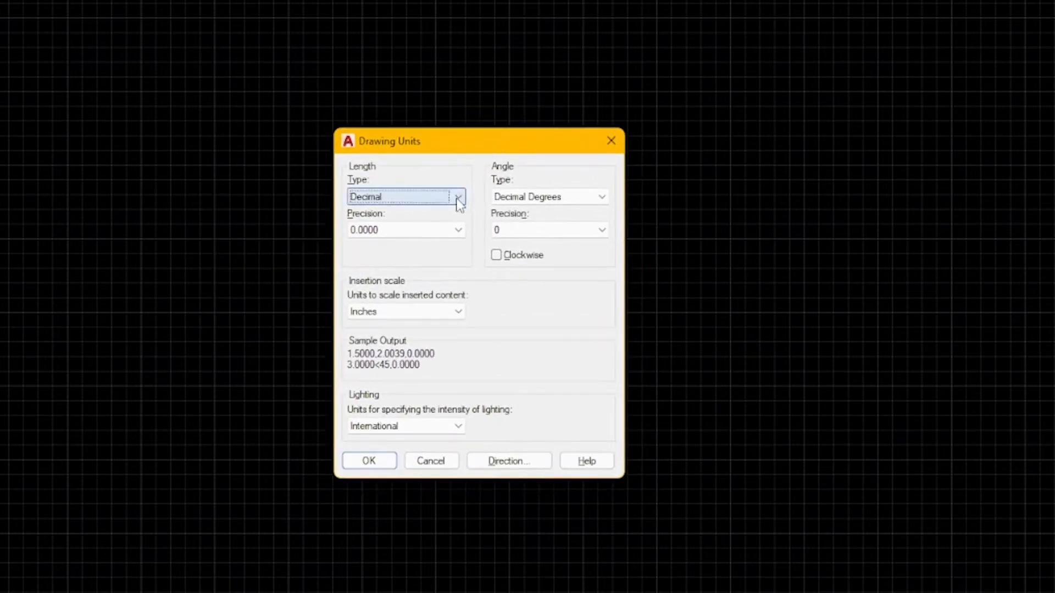
left_click(461, 235)
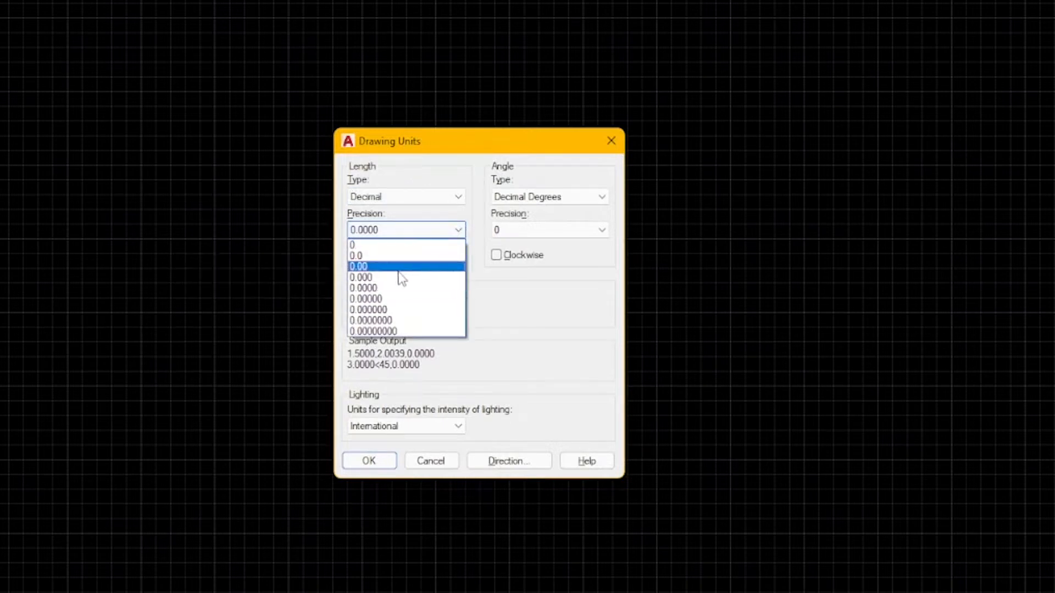
left_click(369, 268)
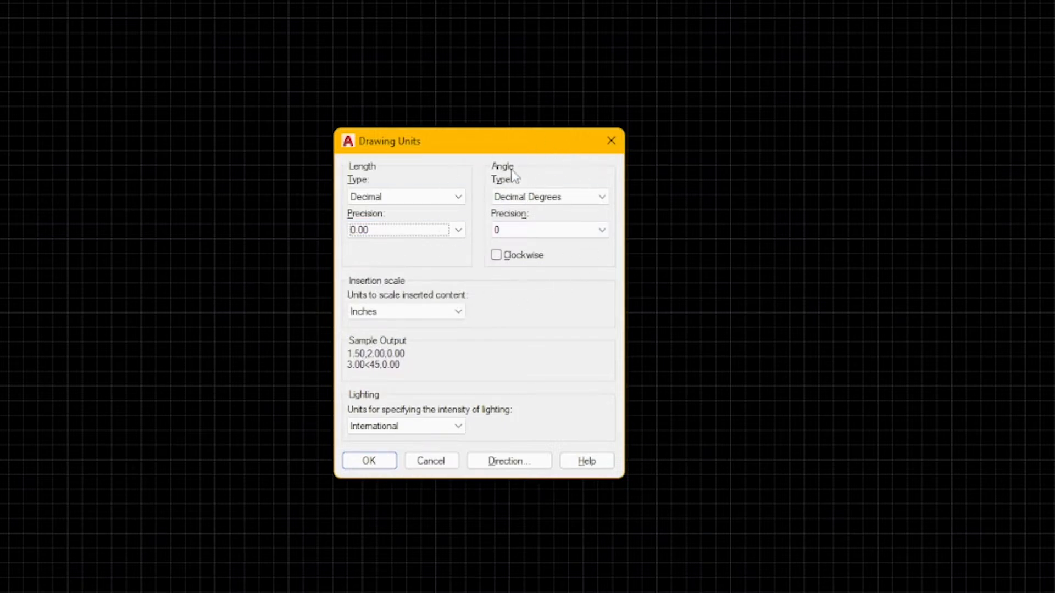
left_click(450, 311)
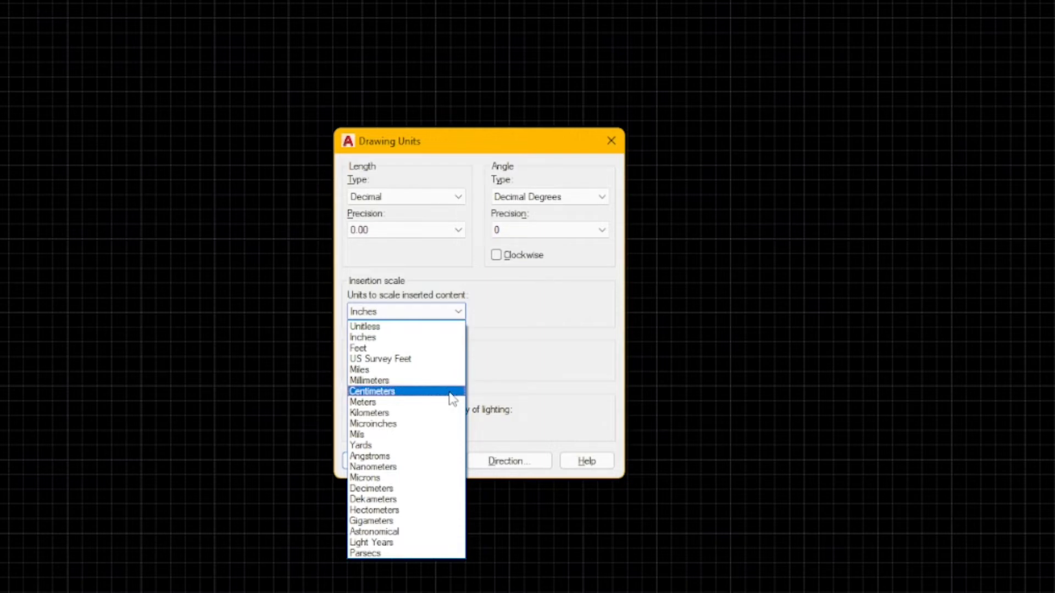
left_click(394, 392)
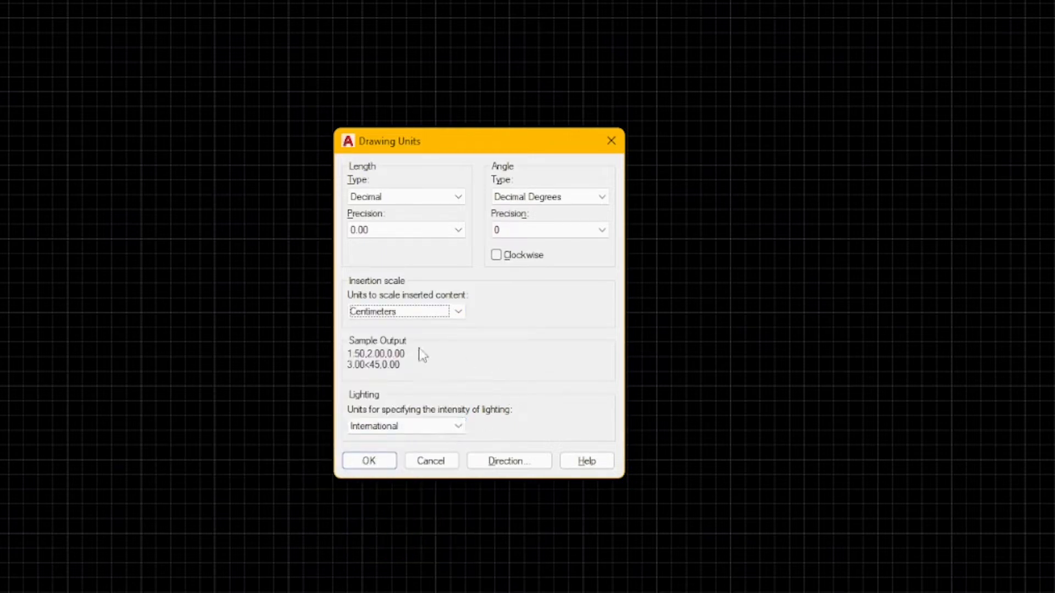
left_click(452, 426)
left_click(449, 441)
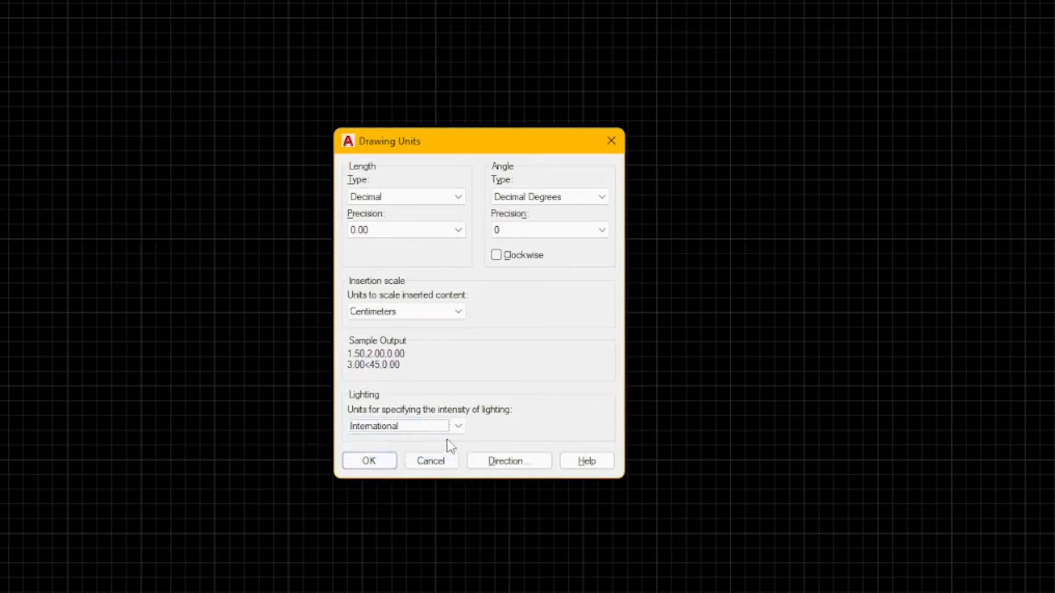
left_click(451, 428)
left_click(445, 448)
left_click(368, 464)
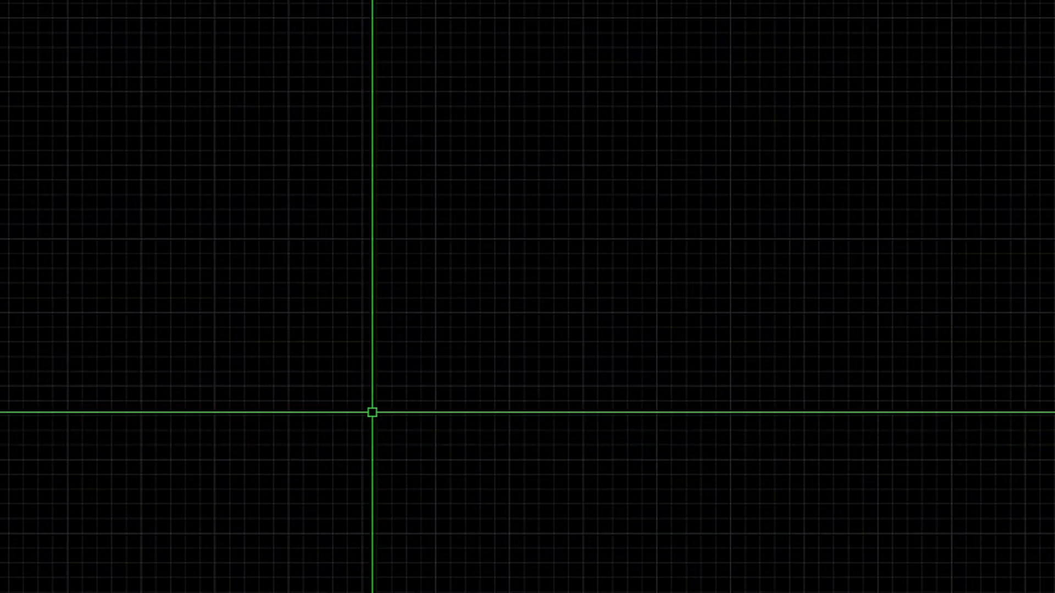
Set the color theme to Dark in the display options
type("op")
key("Return")
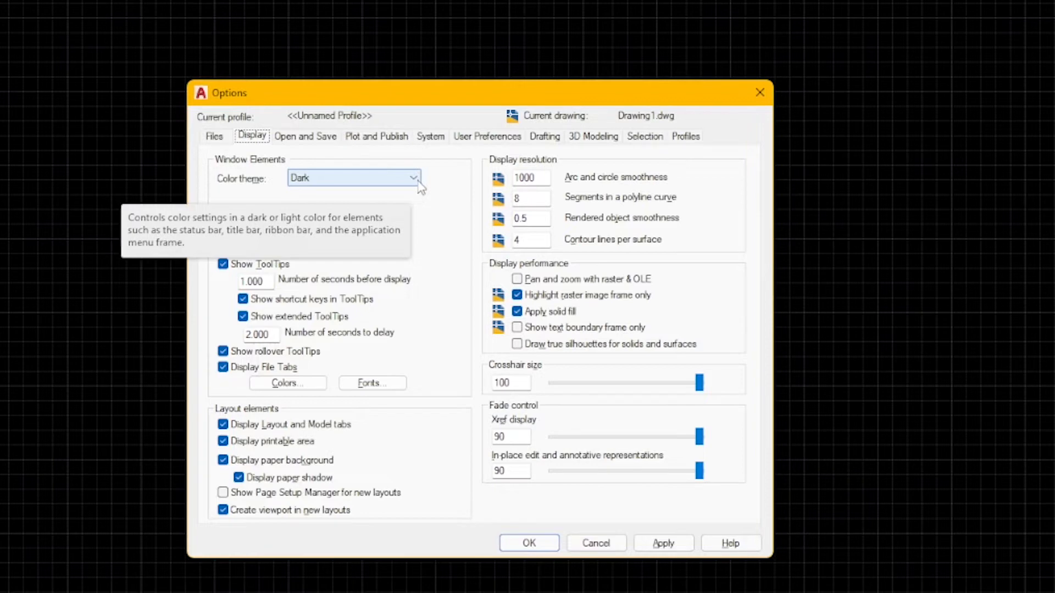
left_click(418, 184)
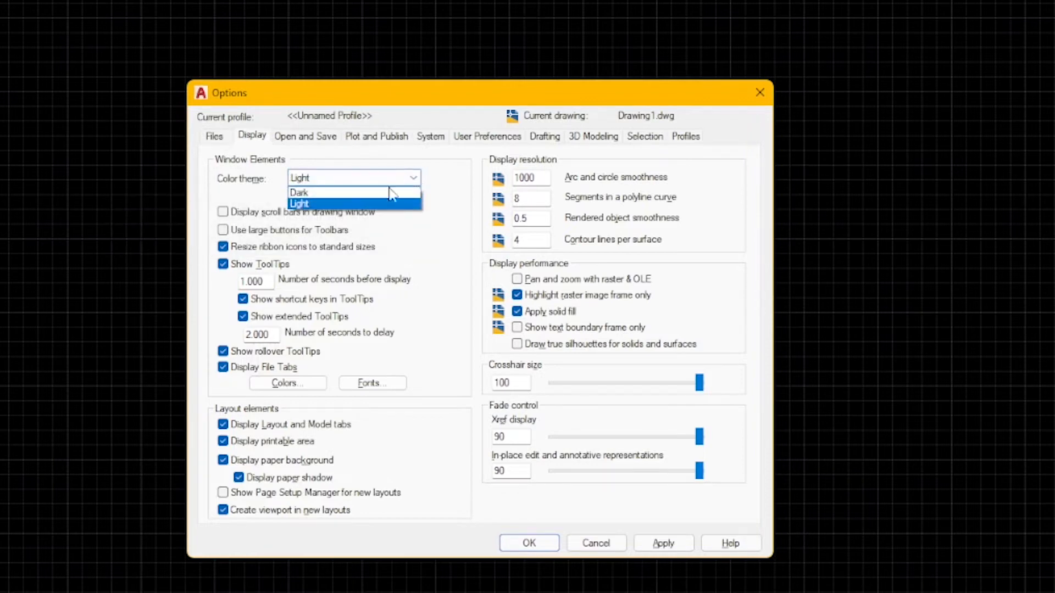
left_click(390, 193)
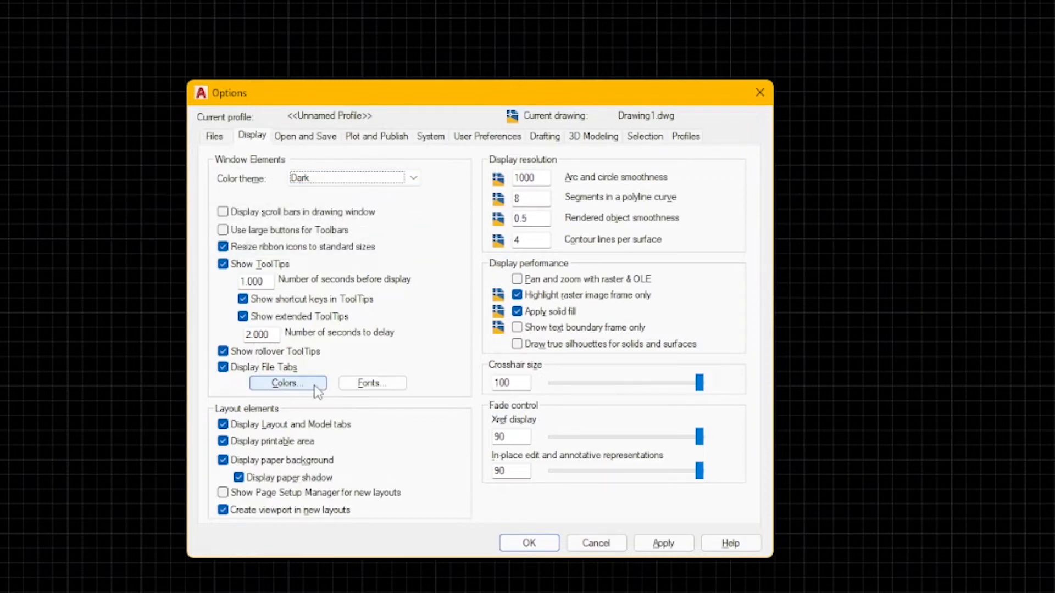
Change the uniform background color of the 2D model space to white and apply it
left_click(287, 383)
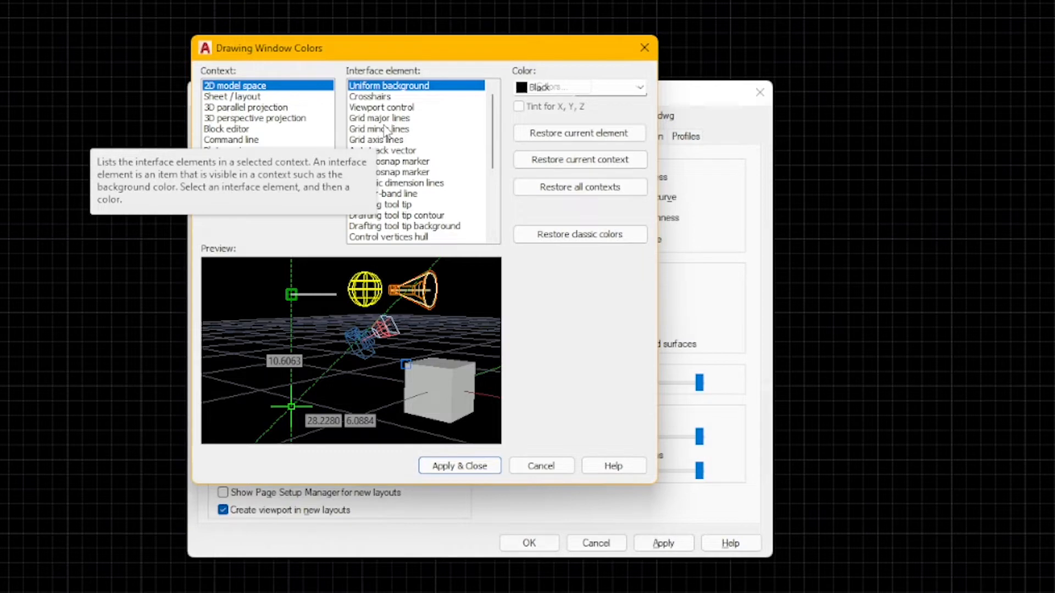
left_click(579, 88)
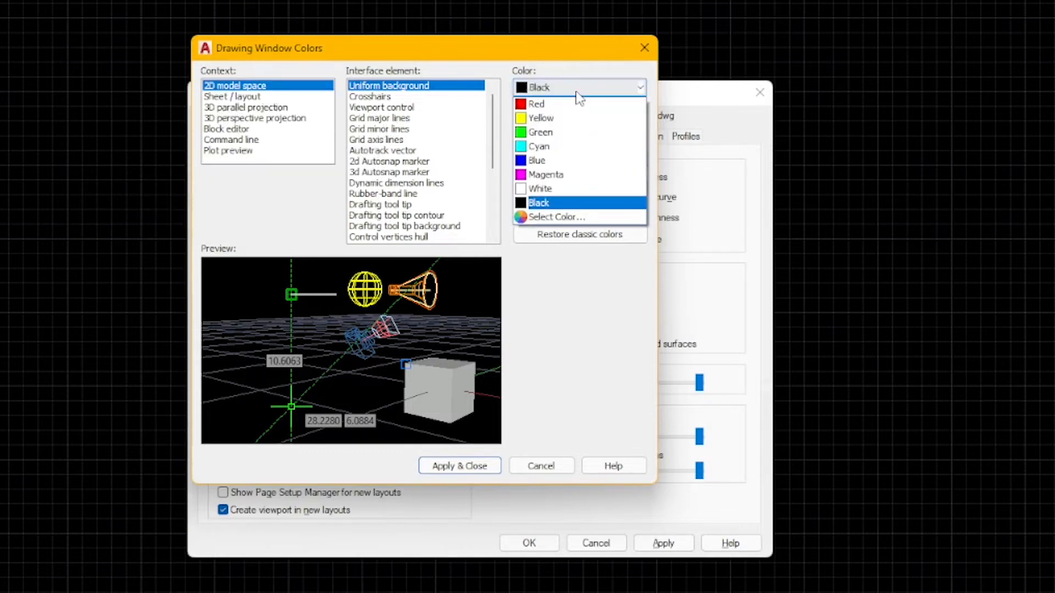
left_click(593, 203)
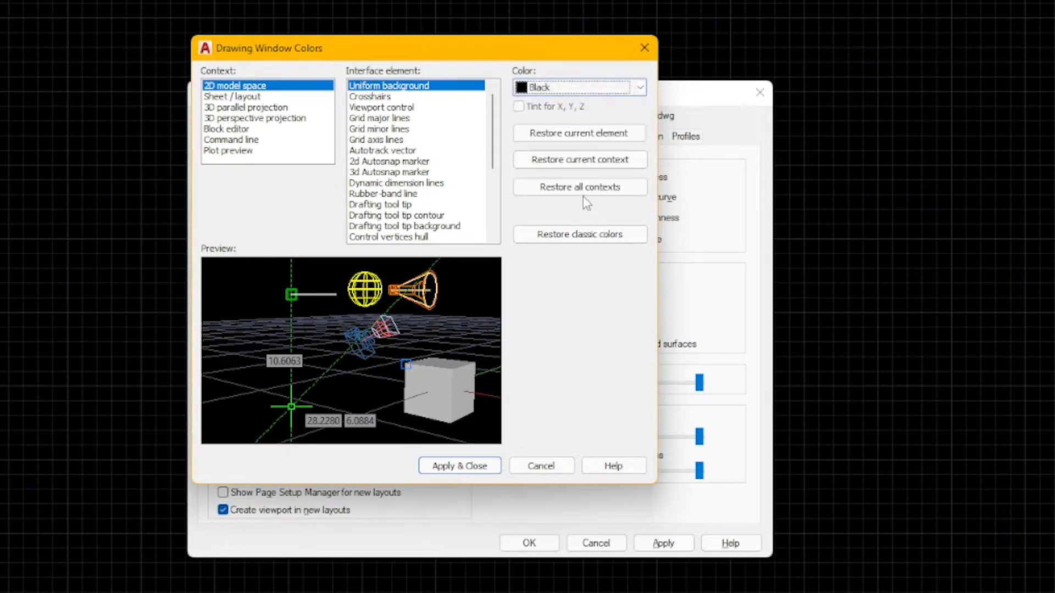
left_click(582, 91)
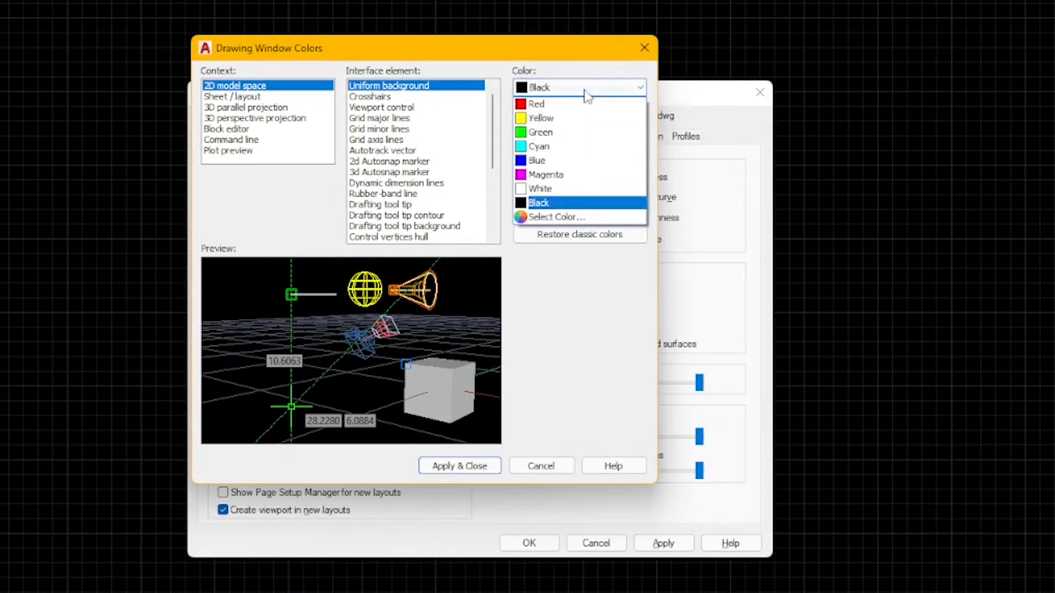
left_click(550, 192)
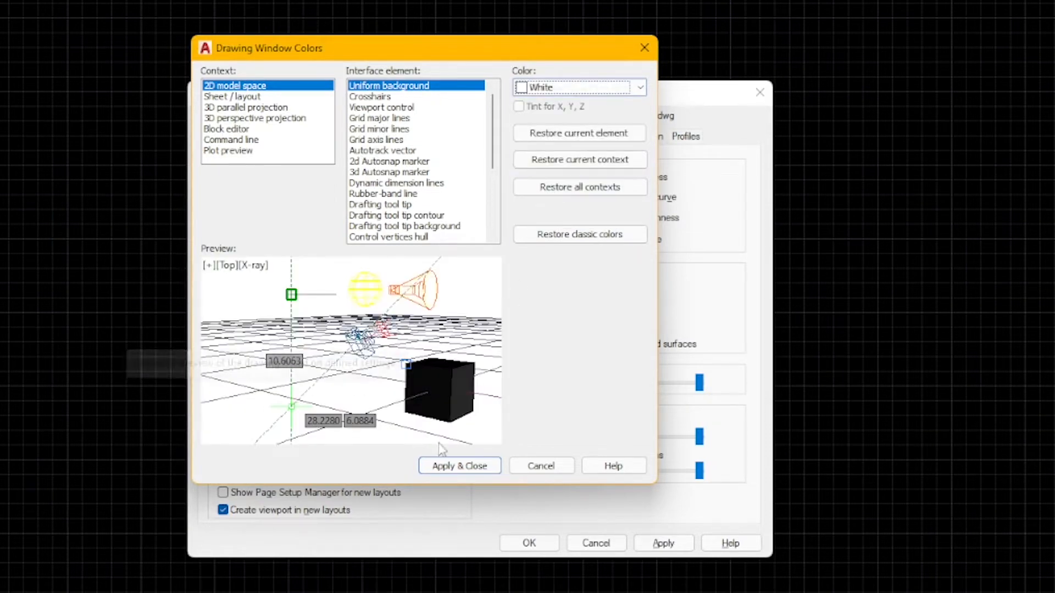
left_click(442, 466)
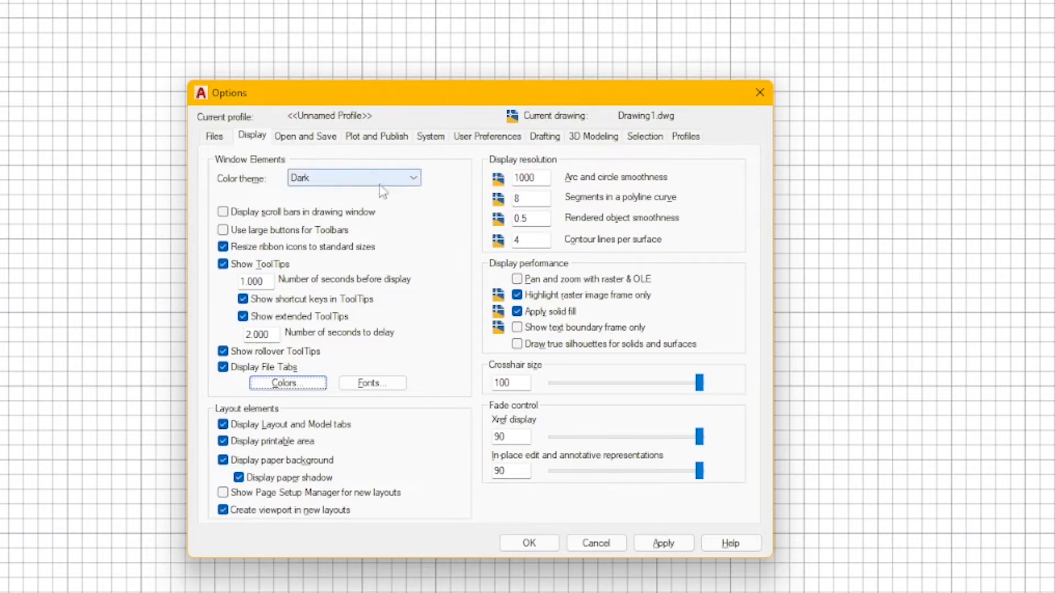
Set the 2D model space's uniform background to black, check the crosshair and grid line colors, and apply
left_click(285, 384)
left_click(610, 87)
left_click(550, 203)
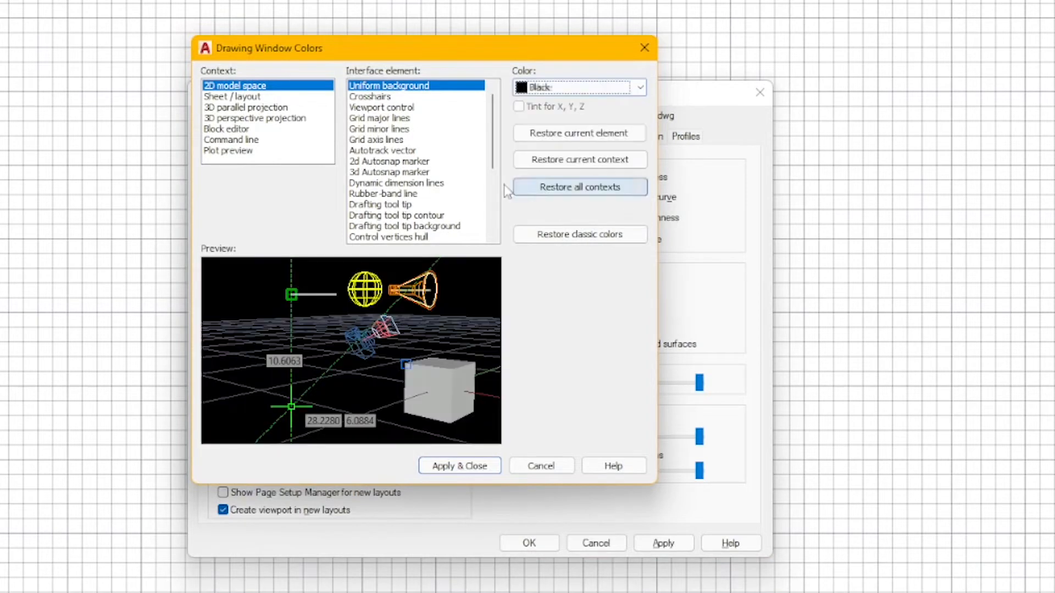
left_click(384, 98)
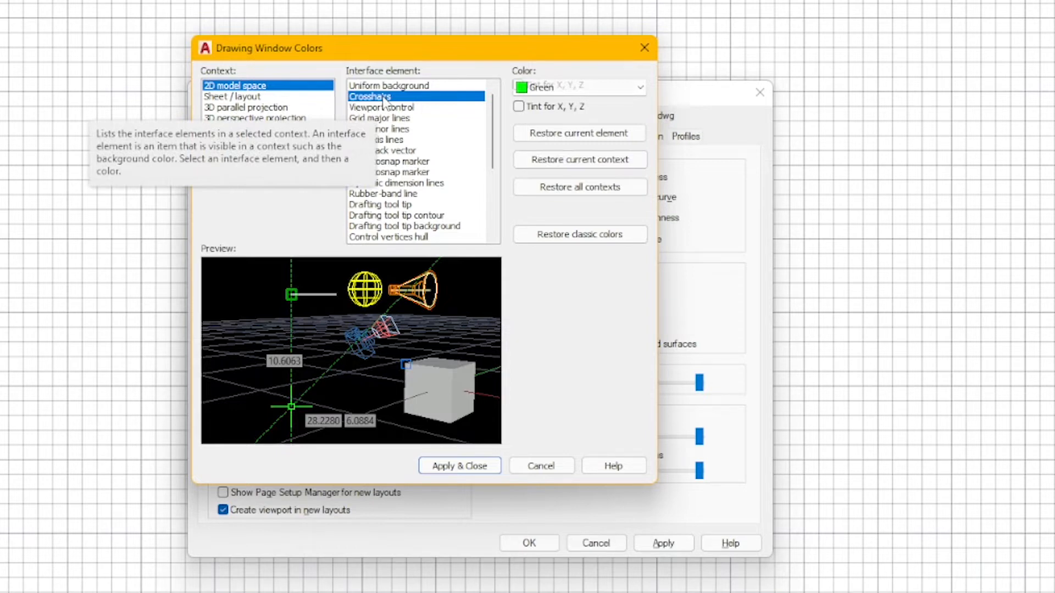
left_click(402, 118)
left_click(401, 131)
left_click(395, 143)
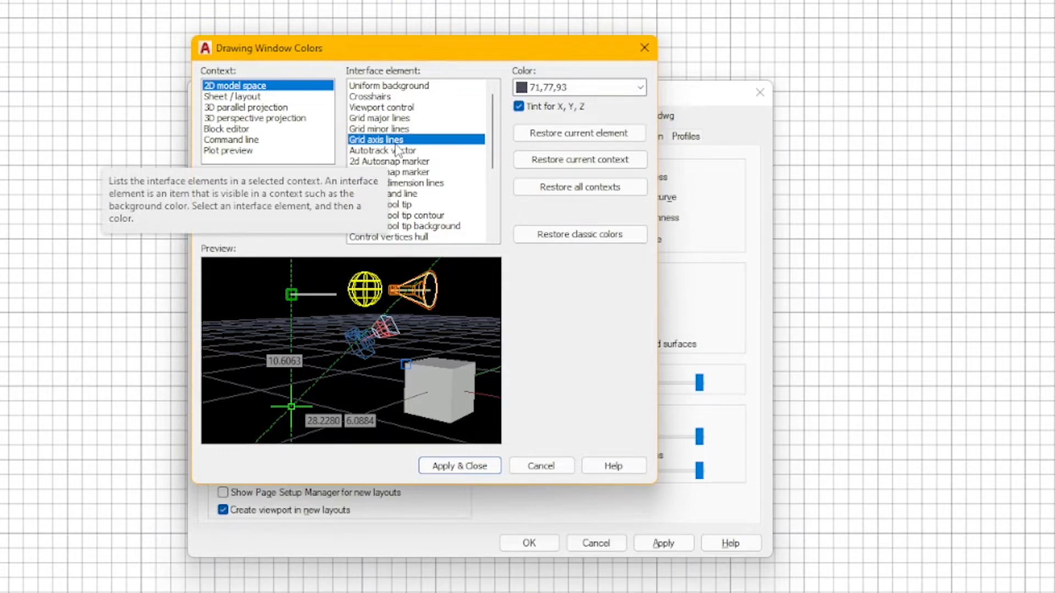
left_click(413, 97)
left_click(416, 86)
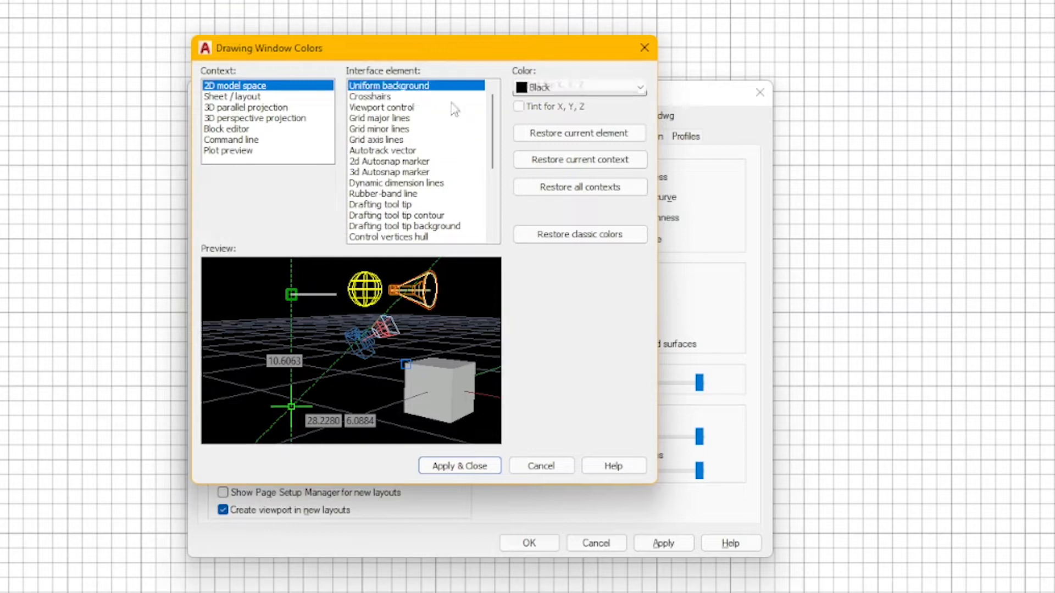
left_click(470, 467)
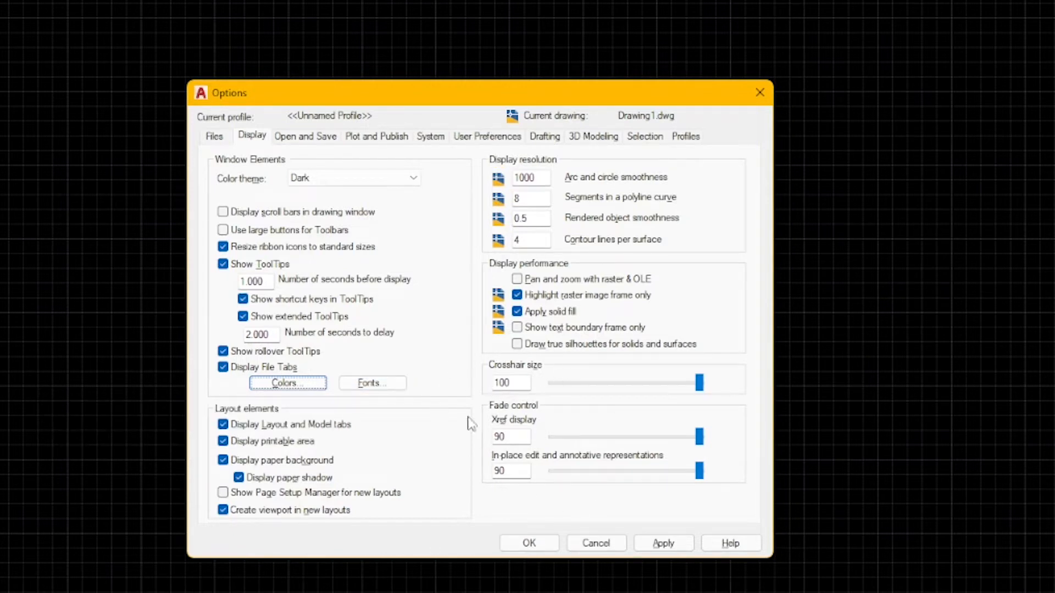
Set the crosshair size to its maximum of 100 and confirm the options
left_click_drag(485, 93, 187, 78)
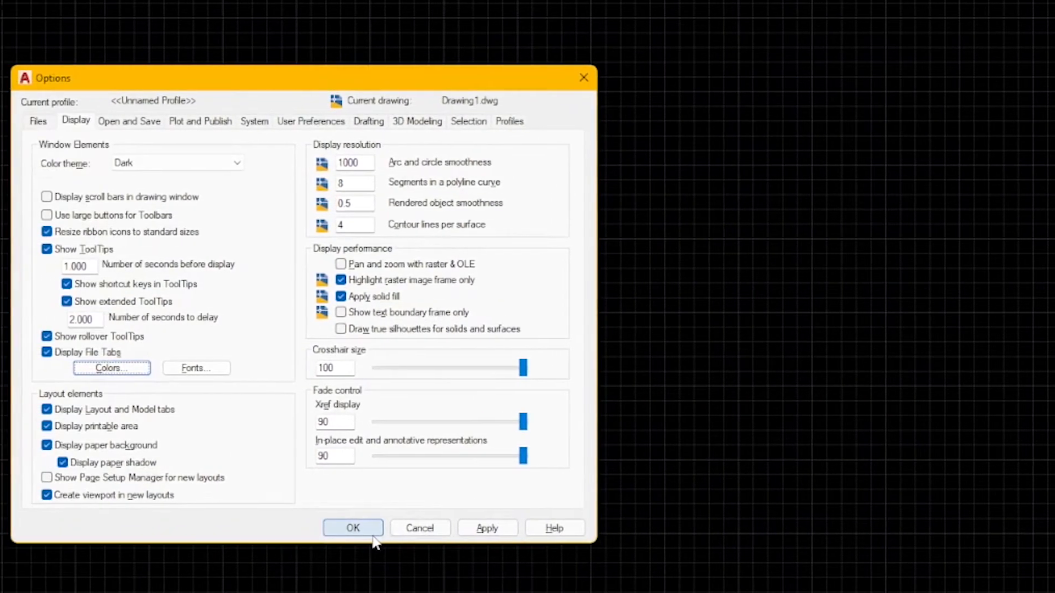
left_click(541, 369)
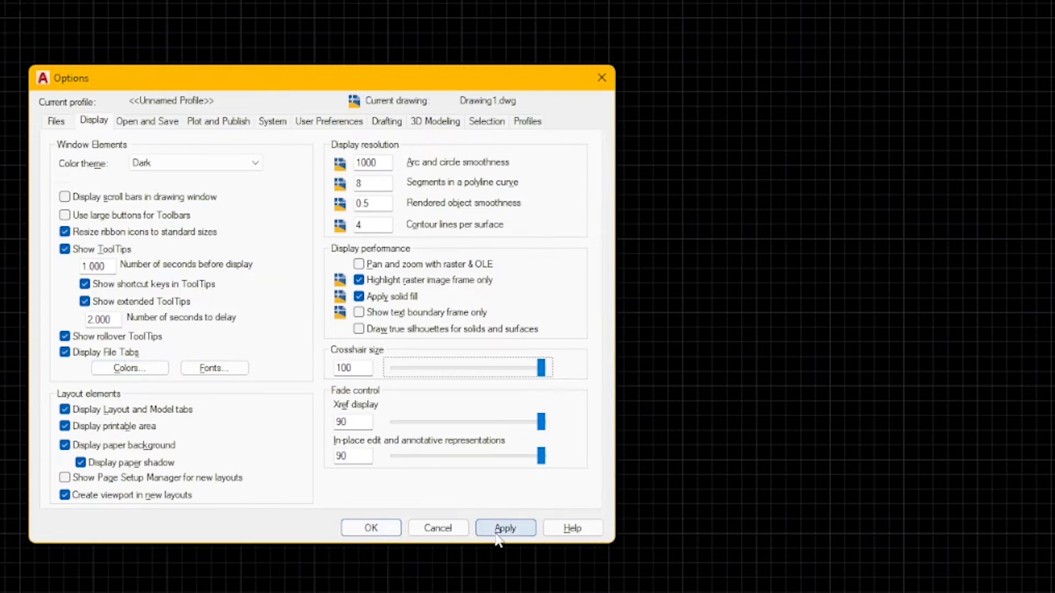
left_click(387, 531)
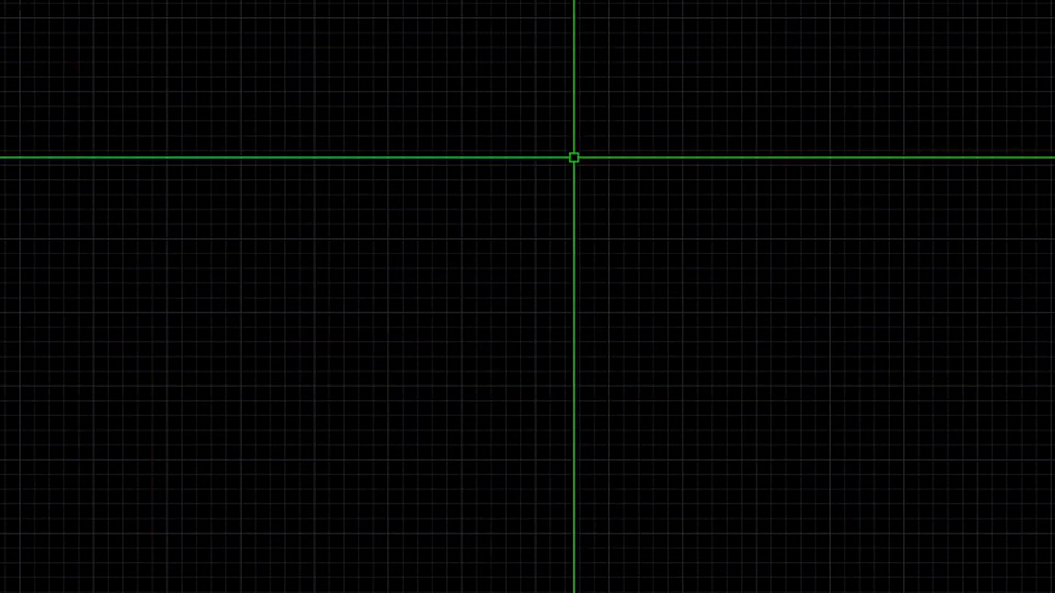
Set the default file save format to AutoCAD 2007/LT2007 DXF (*.dxf) in the options
type("op")
key("Return")
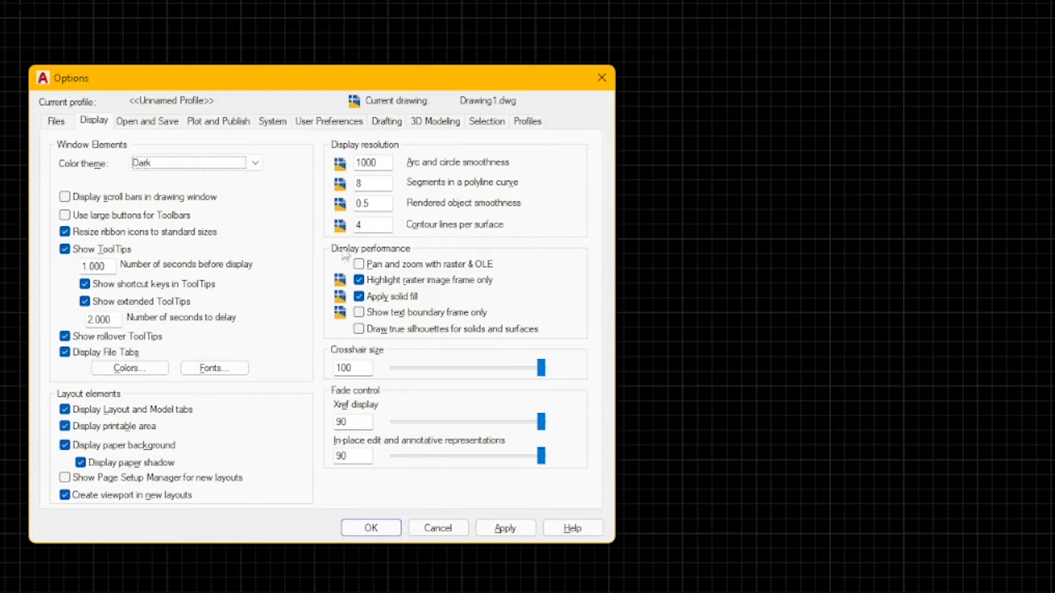
left_click(160, 124)
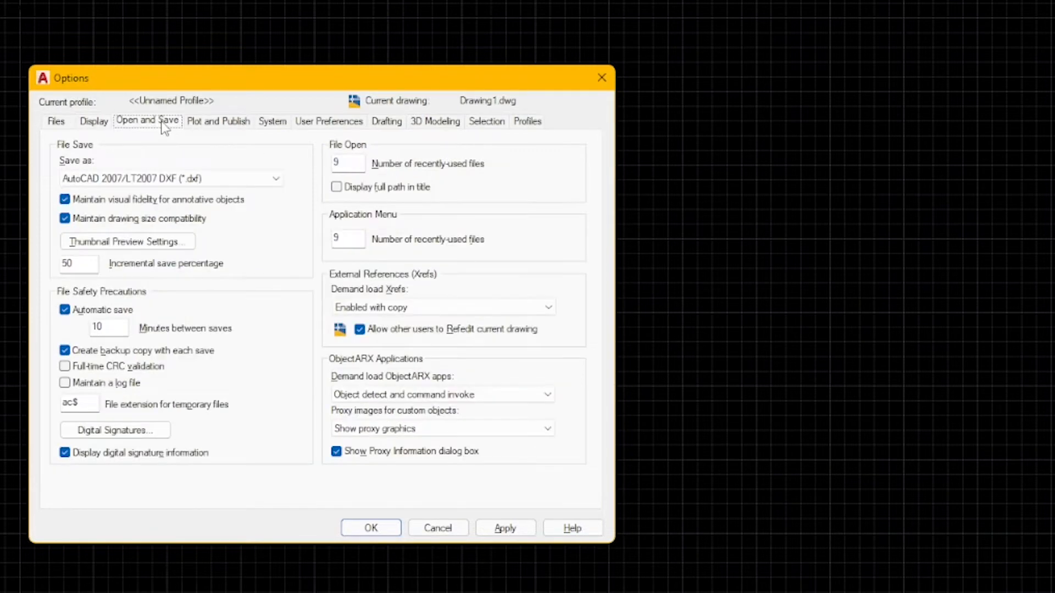
left_click(236, 185)
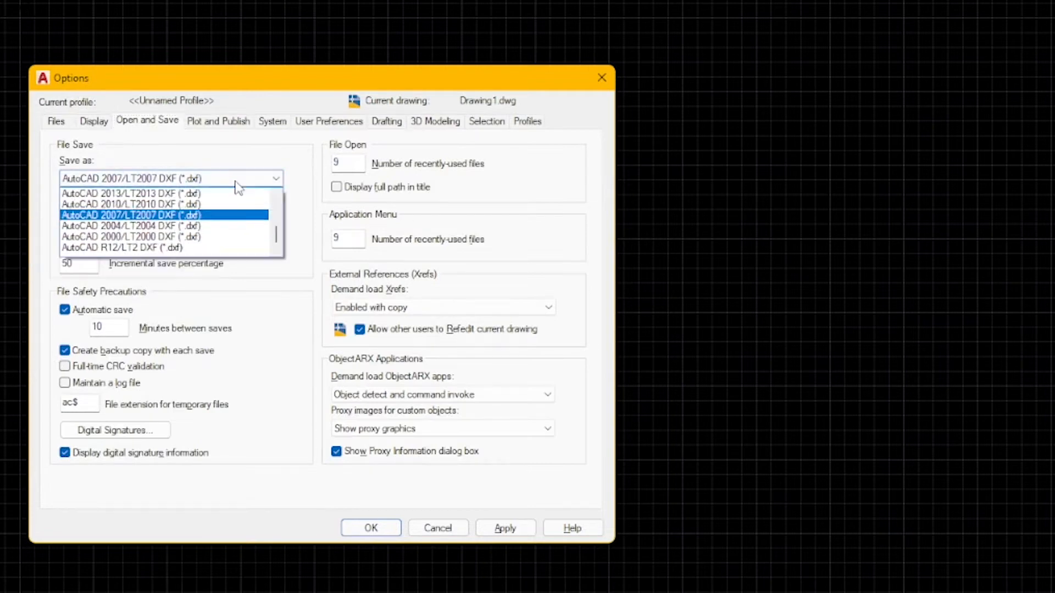
left_click(210, 215)
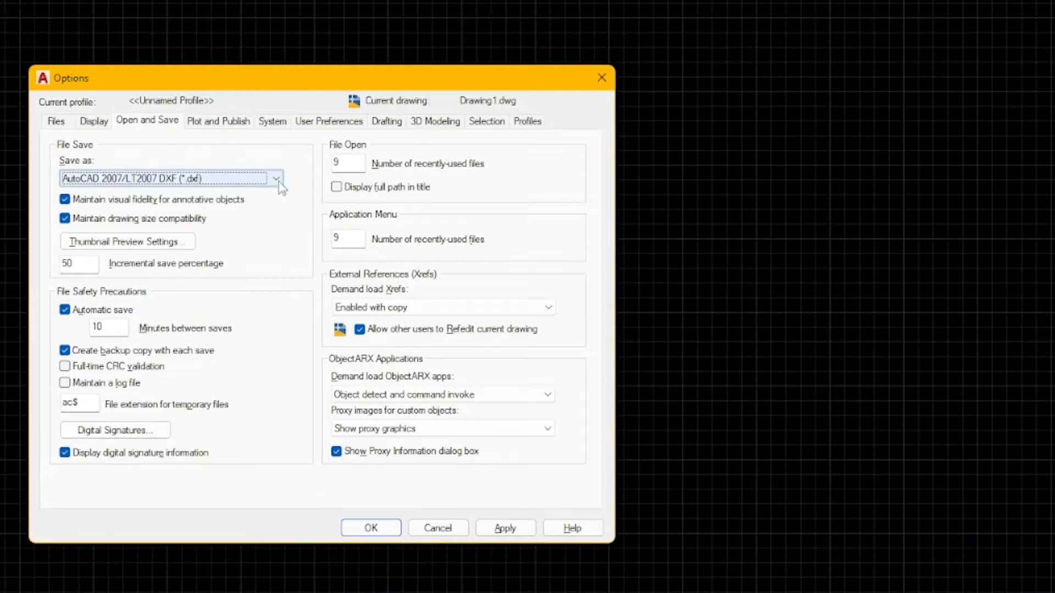
Choose AutoCAD PDF (High Quality Print).pc3 as the default output device for plotting new drawings
left_click(246, 125)
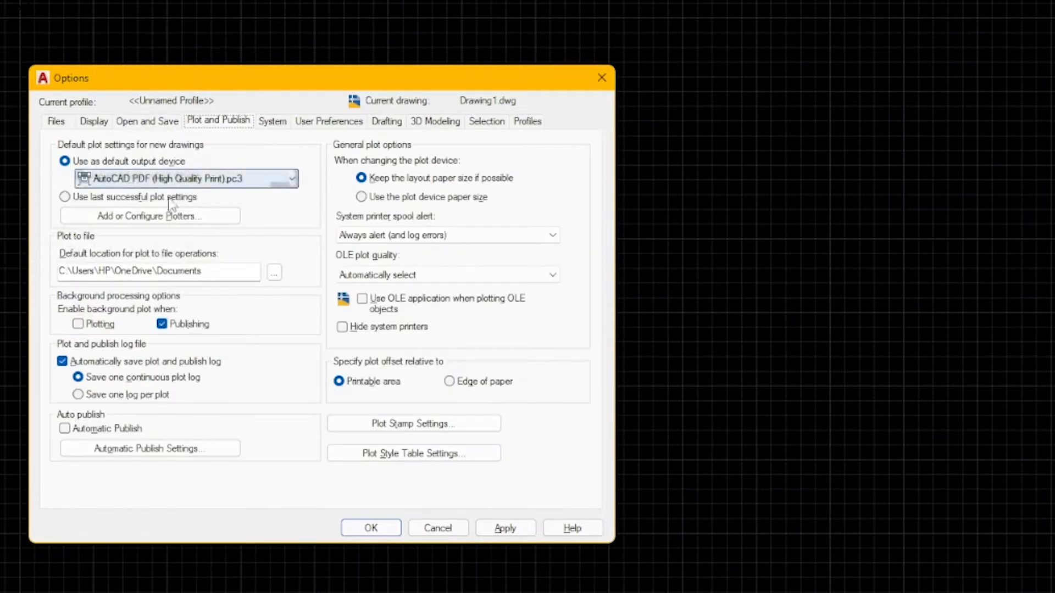
left_click(292, 178)
left_click(246, 200)
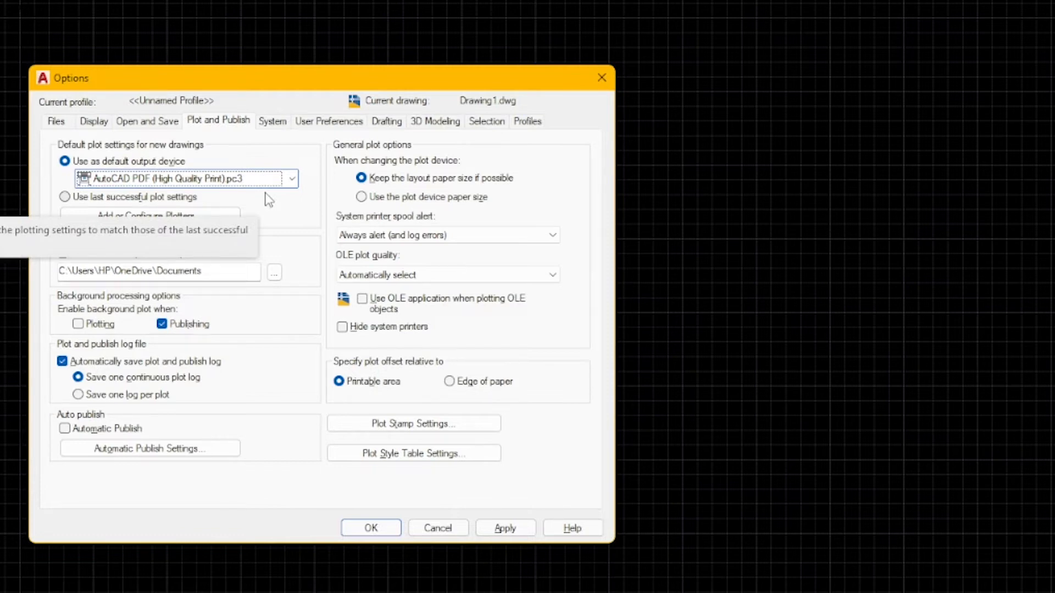
Check the graphics performance settings, including hardware acceleration, in the system options and accept them
left_click(272, 121)
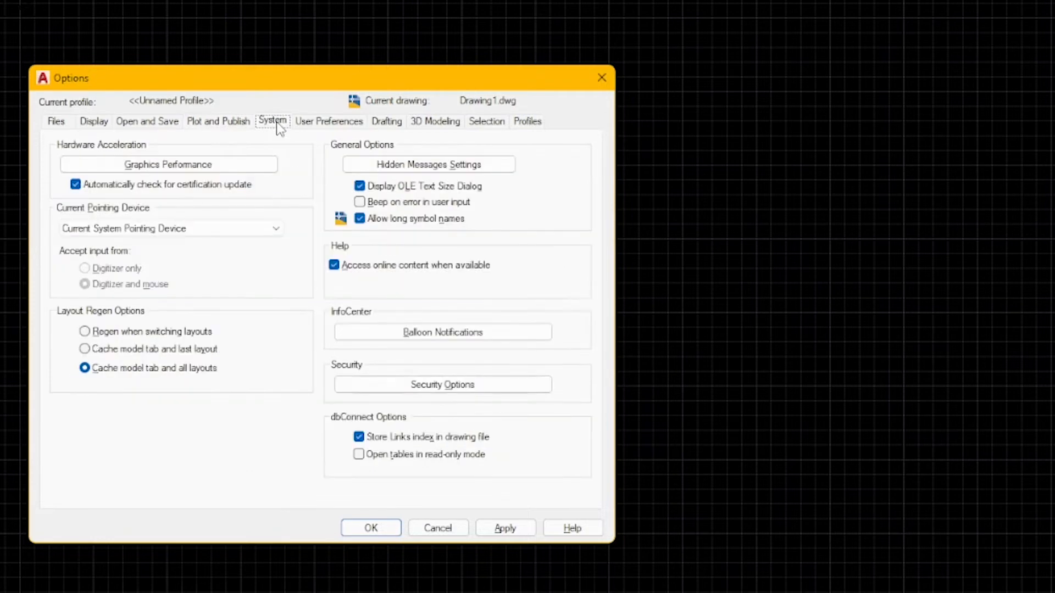
left_click(267, 165)
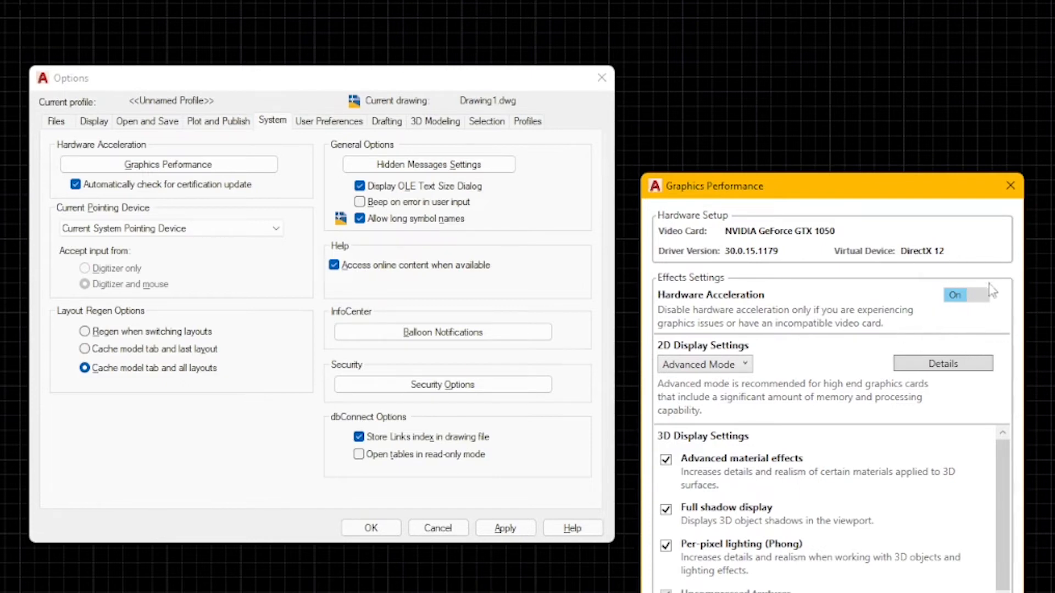
left_click_drag(851, 192, 839, 88)
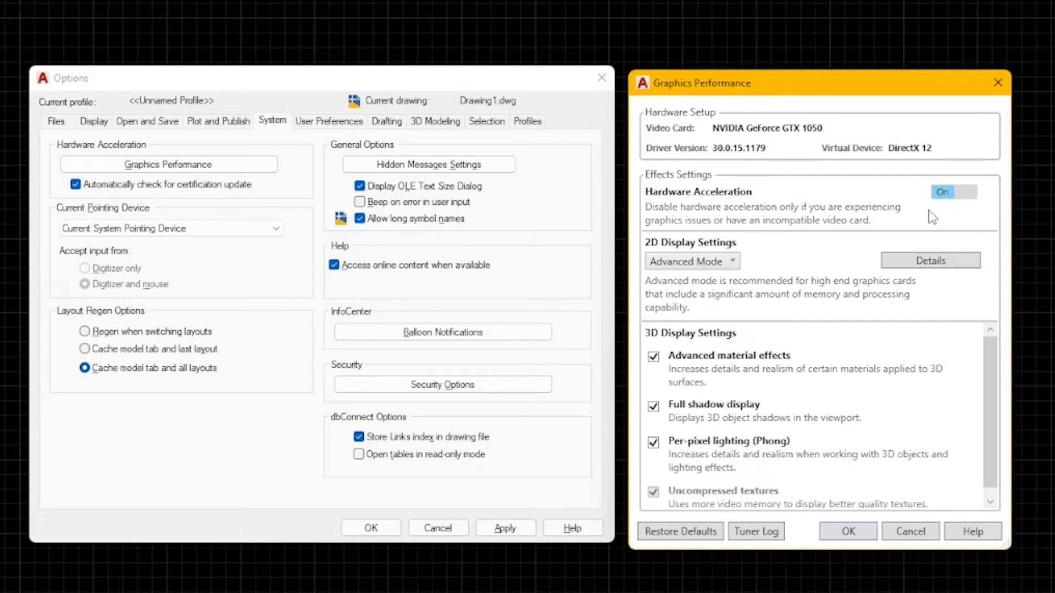
left_click(330, 118)
left_click(852, 531)
Choose Centimeters for both the source content units and the target drawing units of the insertion scale in the user preferences
left_click(335, 125)
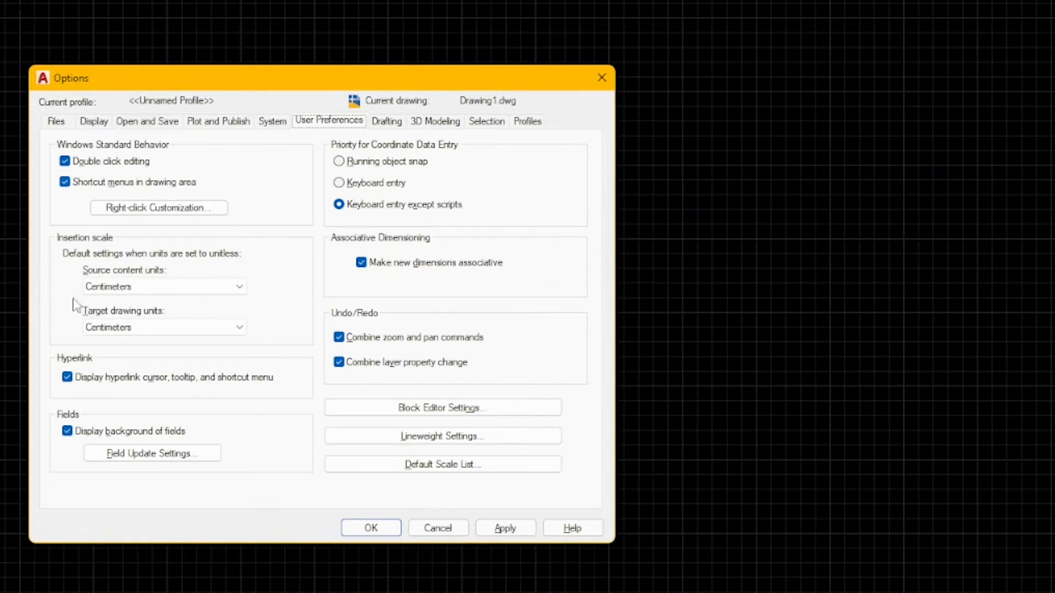
left_click(237, 288)
left_click(224, 302)
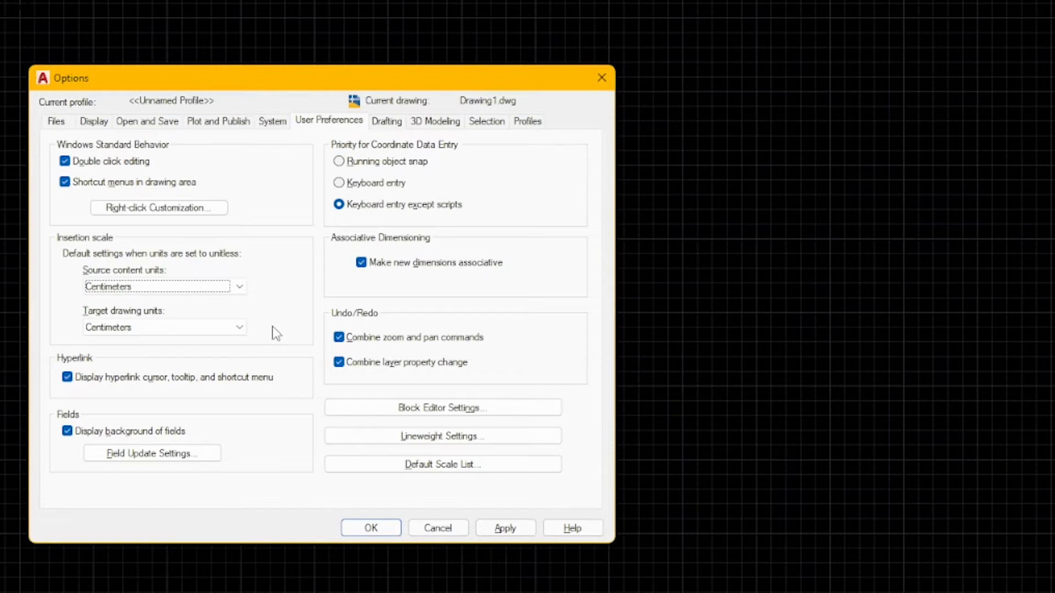
left_click(238, 289)
left_click(216, 302)
left_click(227, 324)
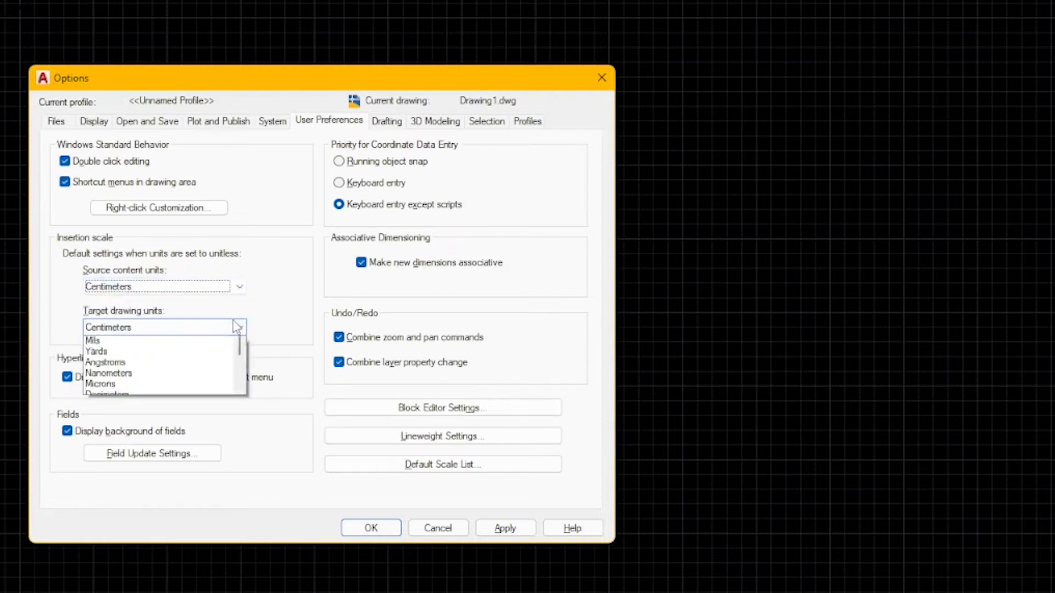
left_click(188, 343)
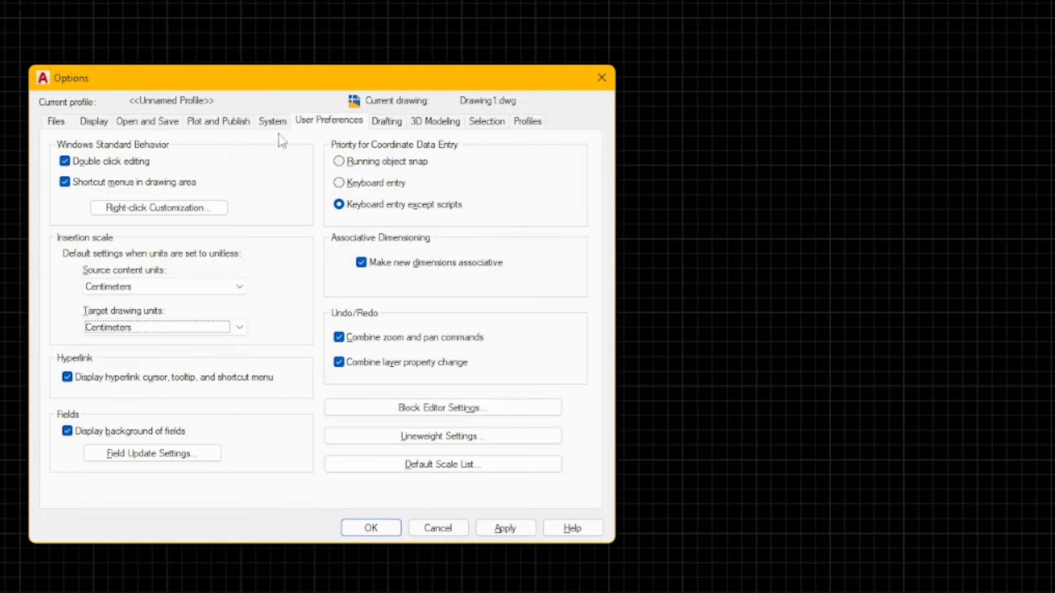
Slightly reduce the AutoSnap marker size and the aperture size in the drafting options
left_click(390, 128)
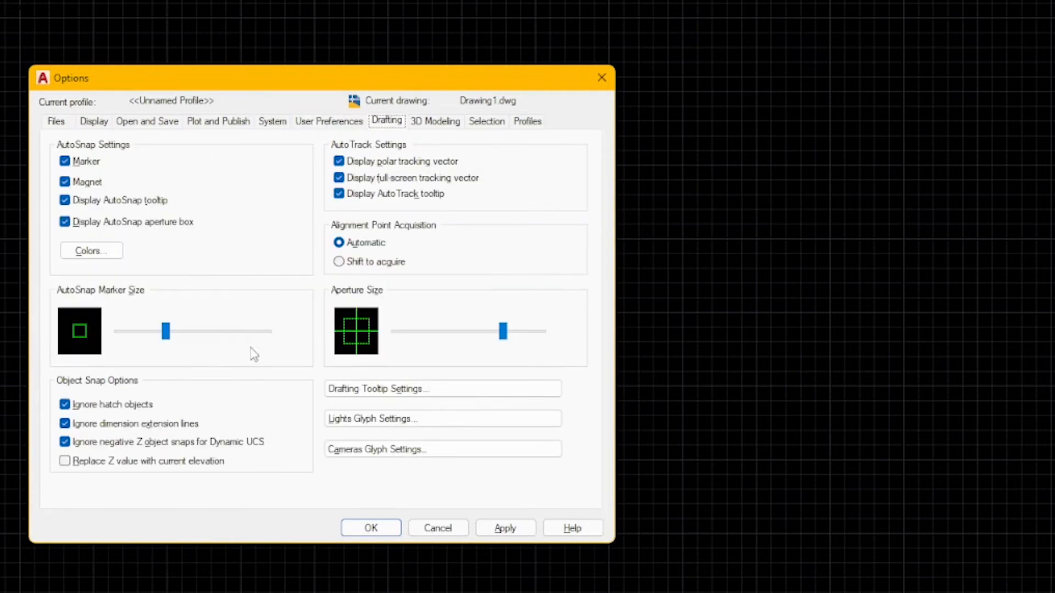
mouse_move(166, 337)
left_mouse_down()
mouse_move(127, 337)
mouse_move(211, 337)
mouse_move(127, 338)
mouse_move(159, 339)
left_mouse_up()
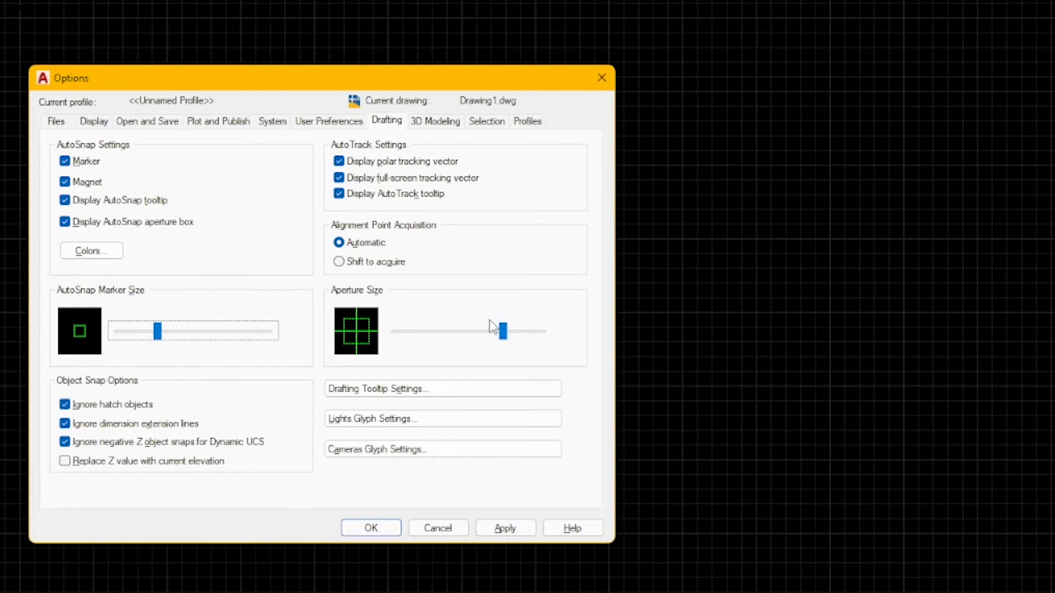
mouse_move(502, 331)
left_mouse_down()
mouse_move(467, 332)
mouse_move(489, 340)
left_mouse_up()
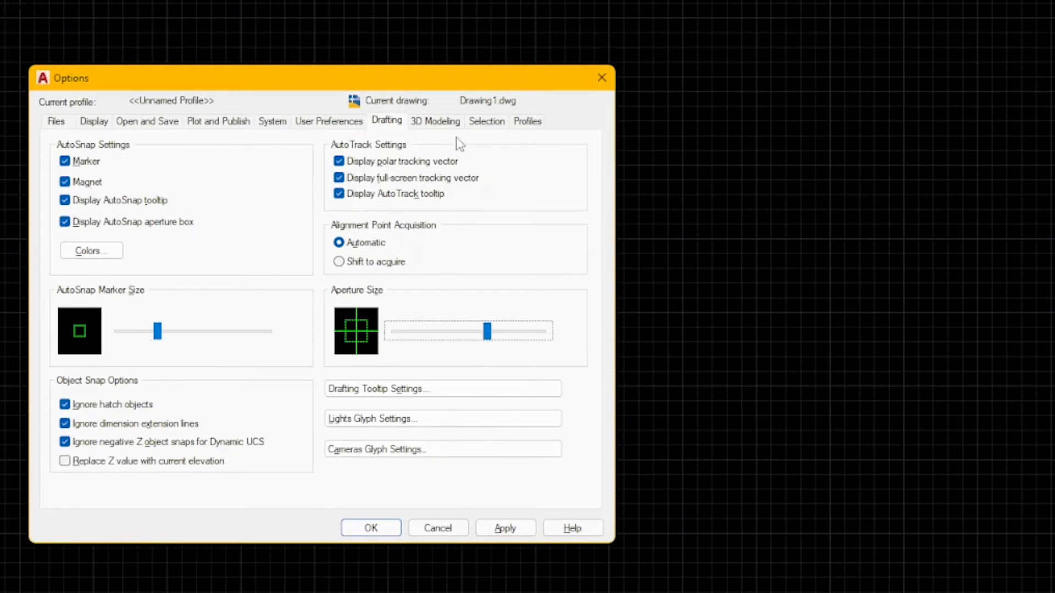
Review the 3D modeling, pickbox size, grip size and profile options, and apply and confirm the option changes
left_click(460, 122)
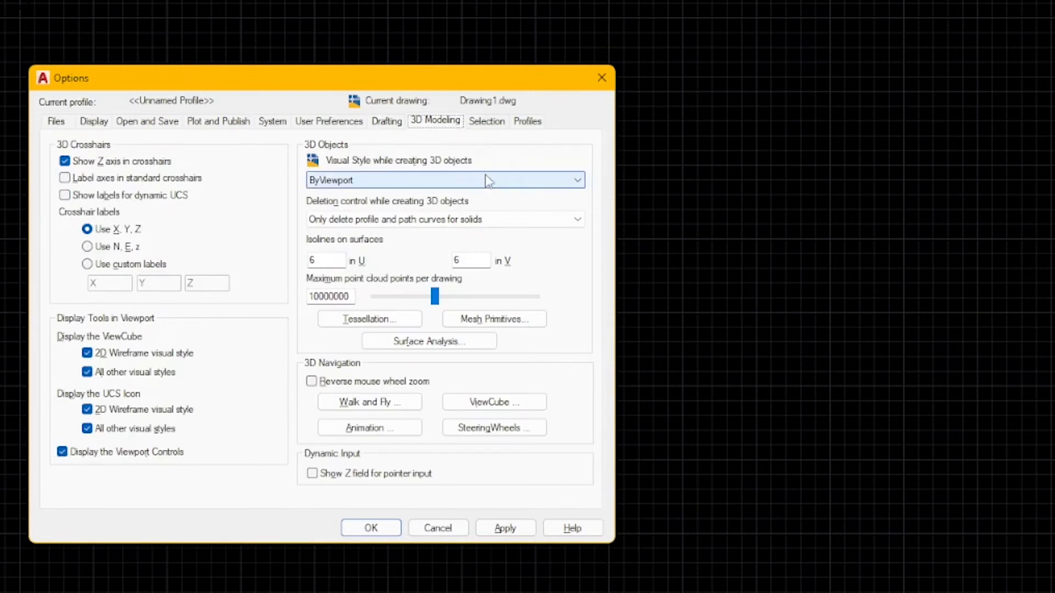
left_click(496, 123)
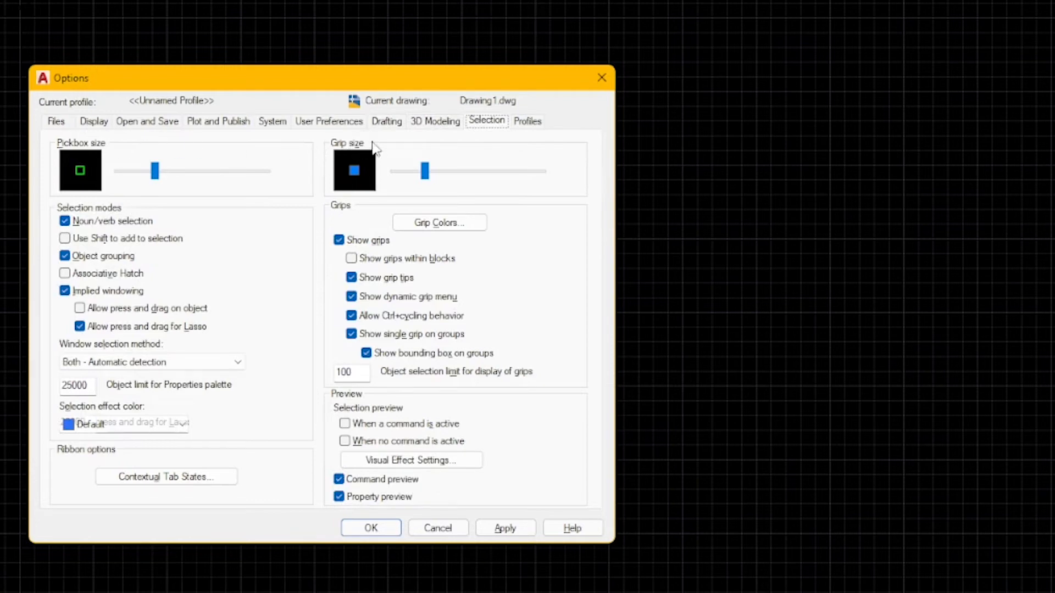
mouse_move(156, 174)
left_mouse_down()
mouse_move(146, 178)
mouse_move(157, 183)
left_mouse_up()
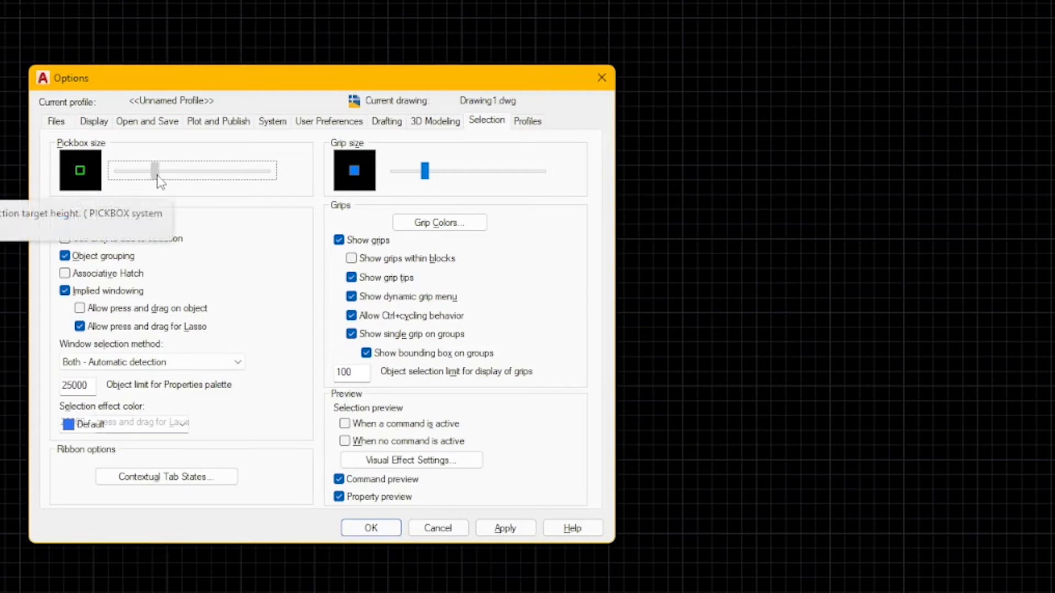
left_click(427, 174)
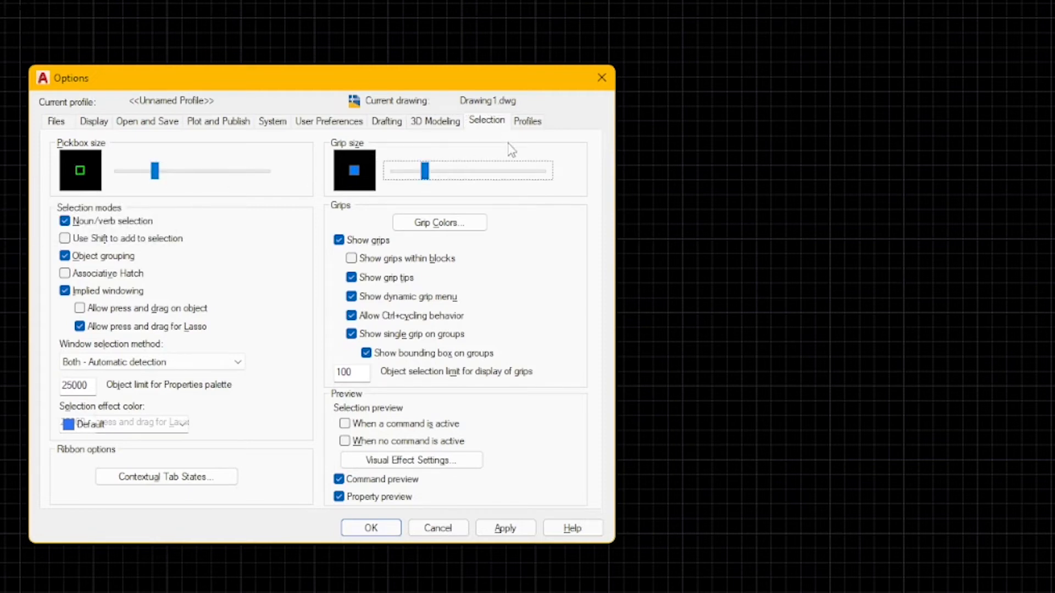
left_click(525, 122)
left_click(488, 121)
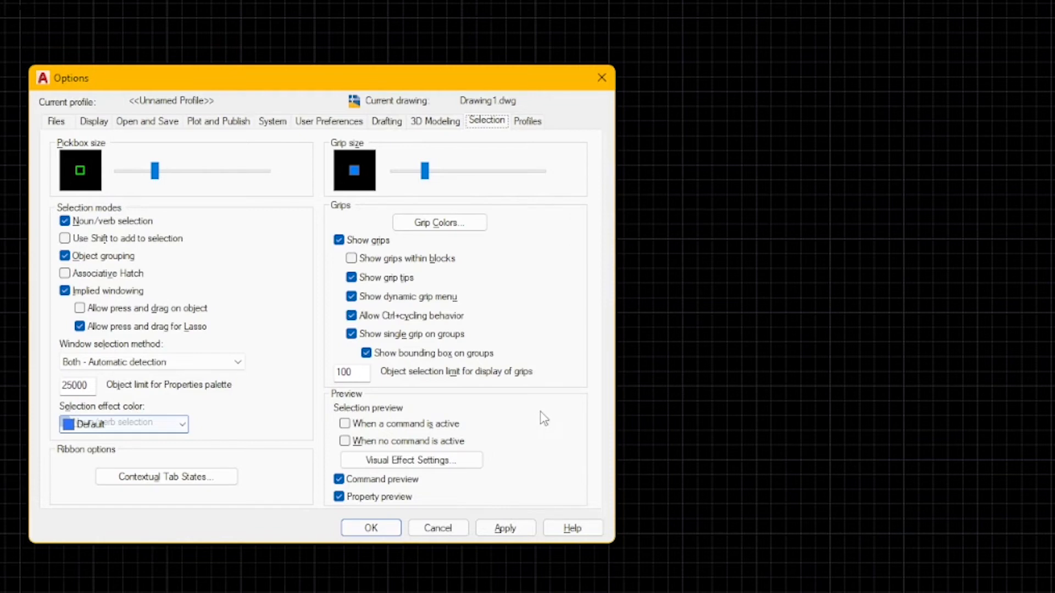
left_click(494, 527)
left_click(373, 527)
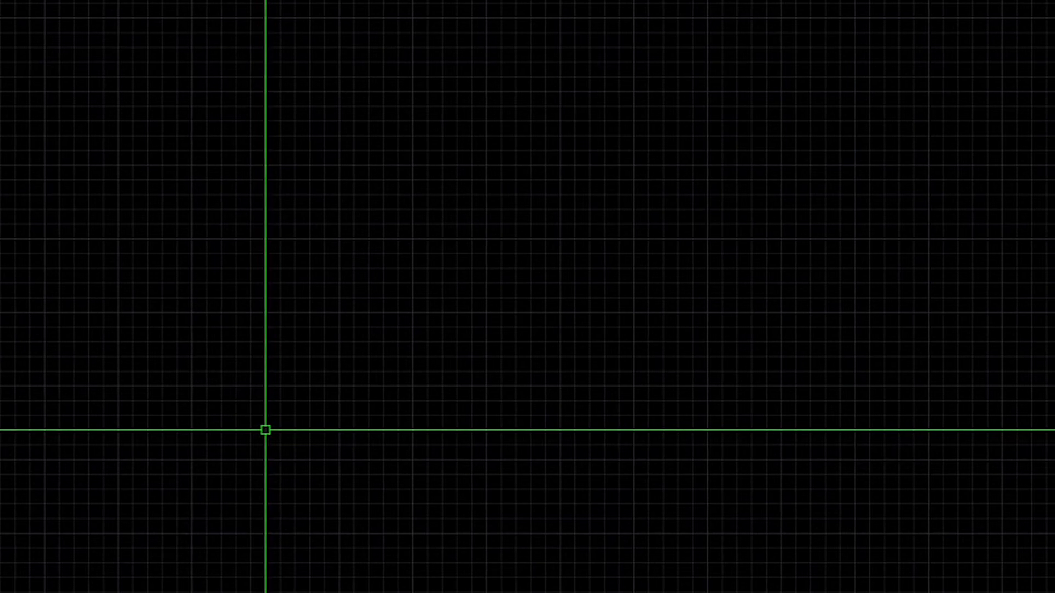
Open the drafting settings with the DS command and set equal snap X and Y spacing of 100
type("ds")
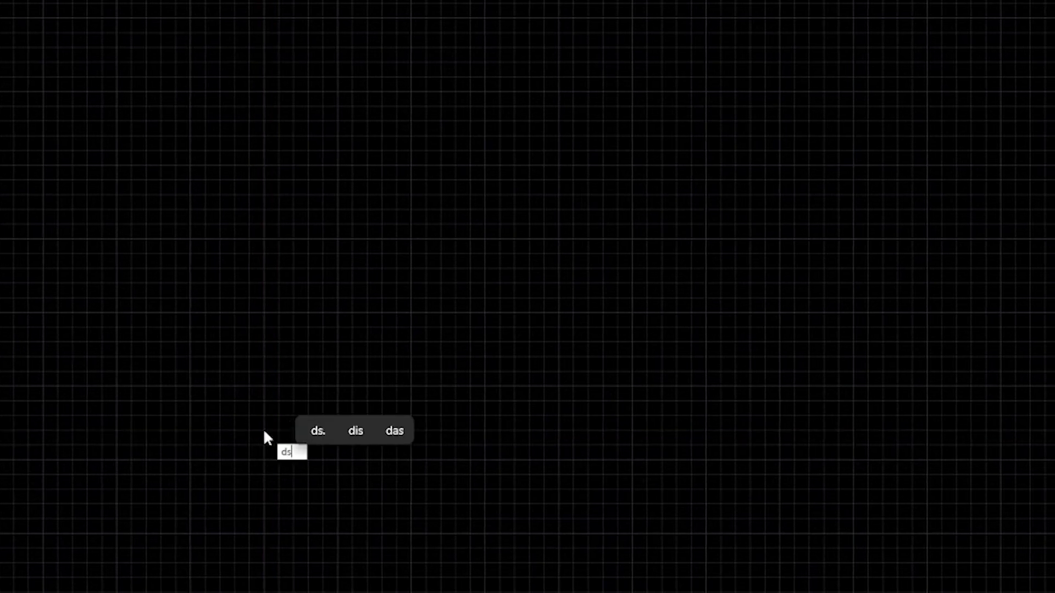
key("Return")
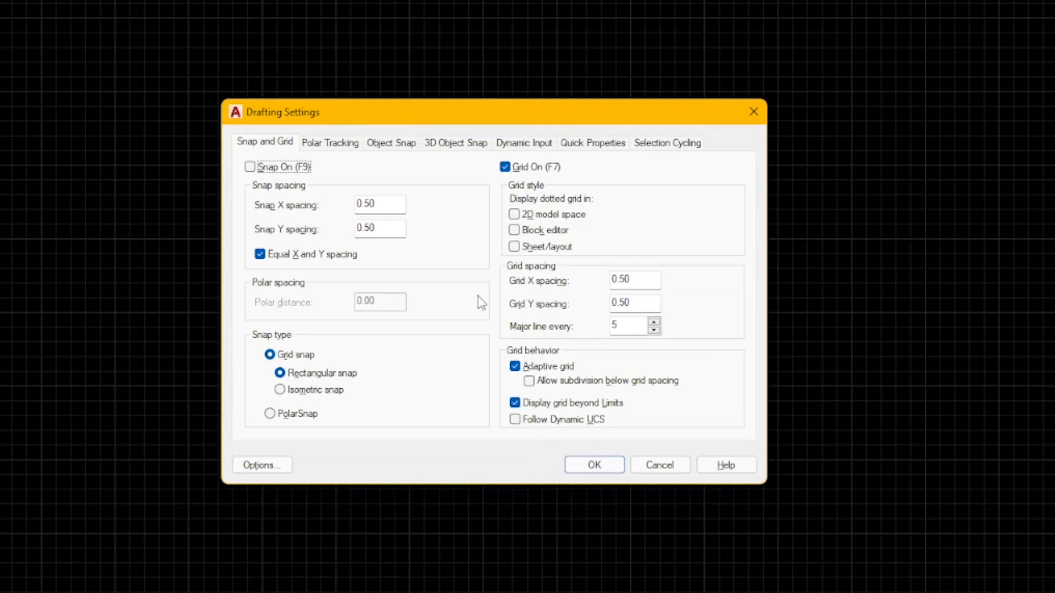
left_click_drag(388, 203, 353, 205)
type("100")
left_click(374, 228)
Set the grid X and Y spacing to 100 with a major line every 1
left_click_drag(648, 279, 580, 294)
type("100")
left_click(626, 300)
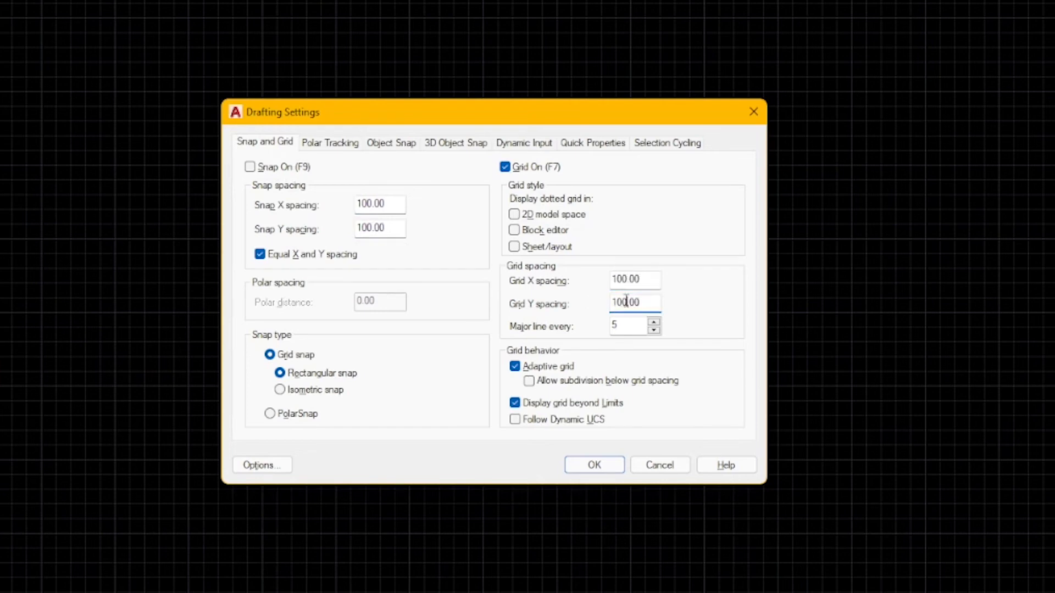
left_click_drag(627, 325, 603, 325)
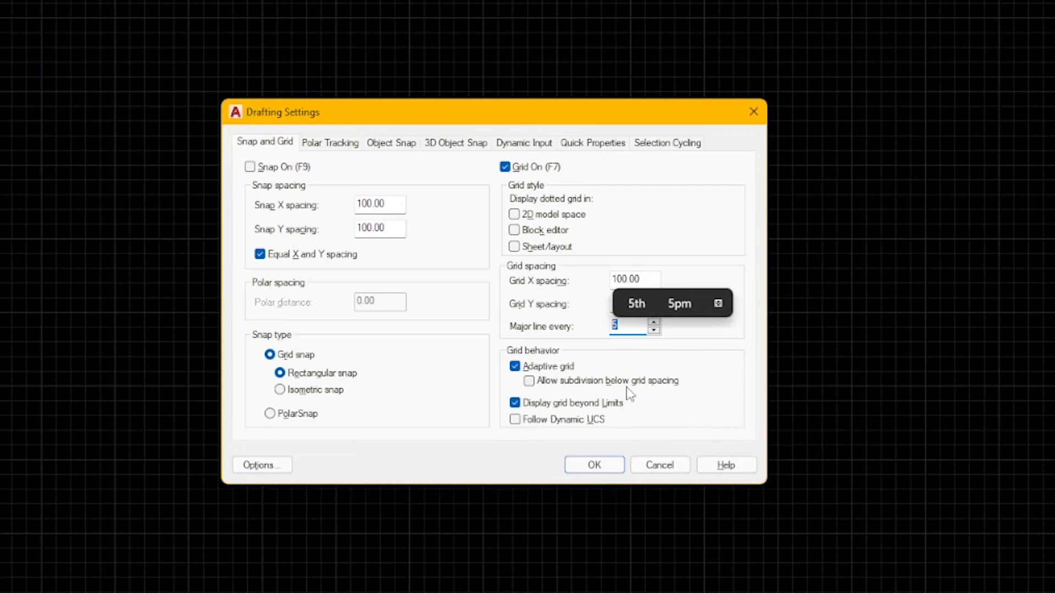
type("1")
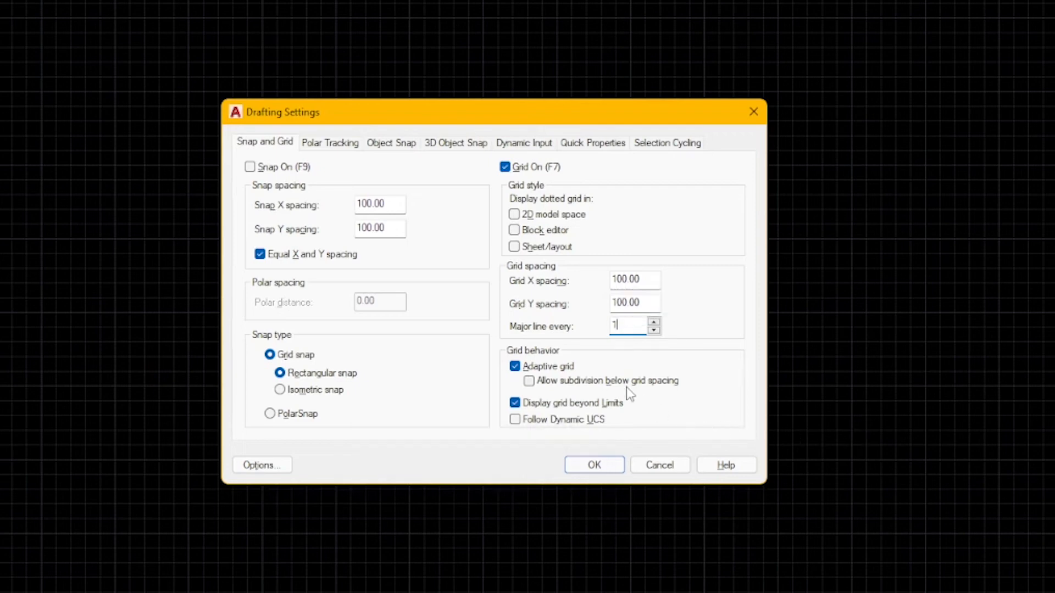
Check the polar tracking settings and select all object snap modes and all 3D object snap modes
left_click(328, 145)
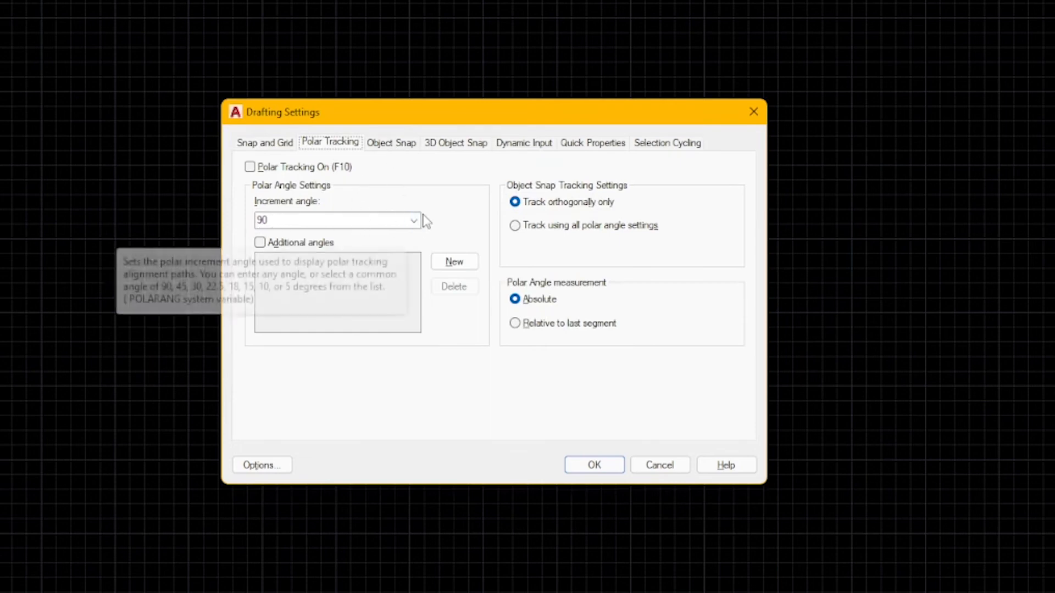
left_click(378, 145)
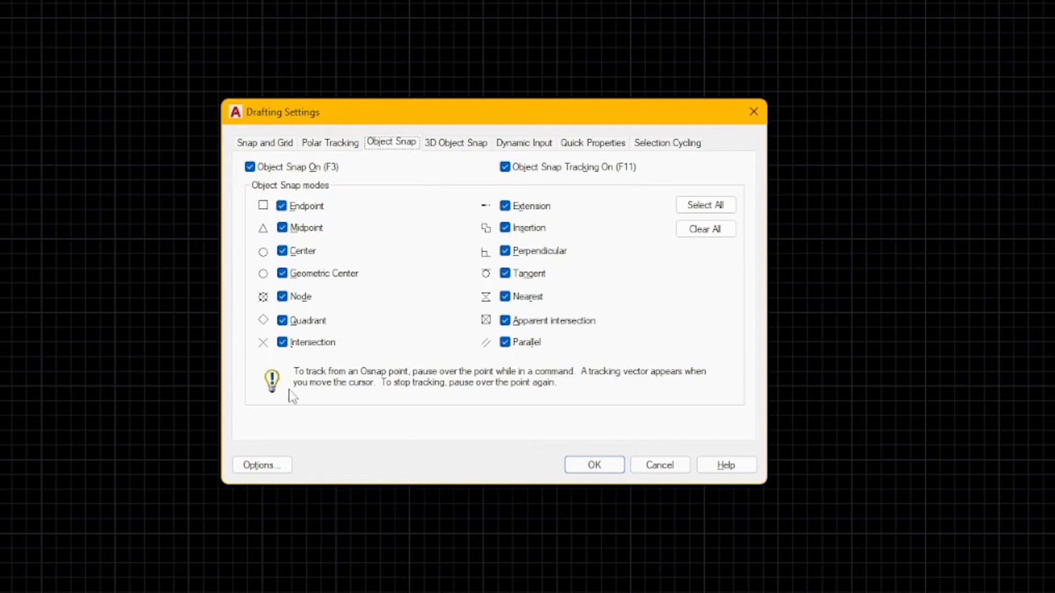
left_click(717, 212)
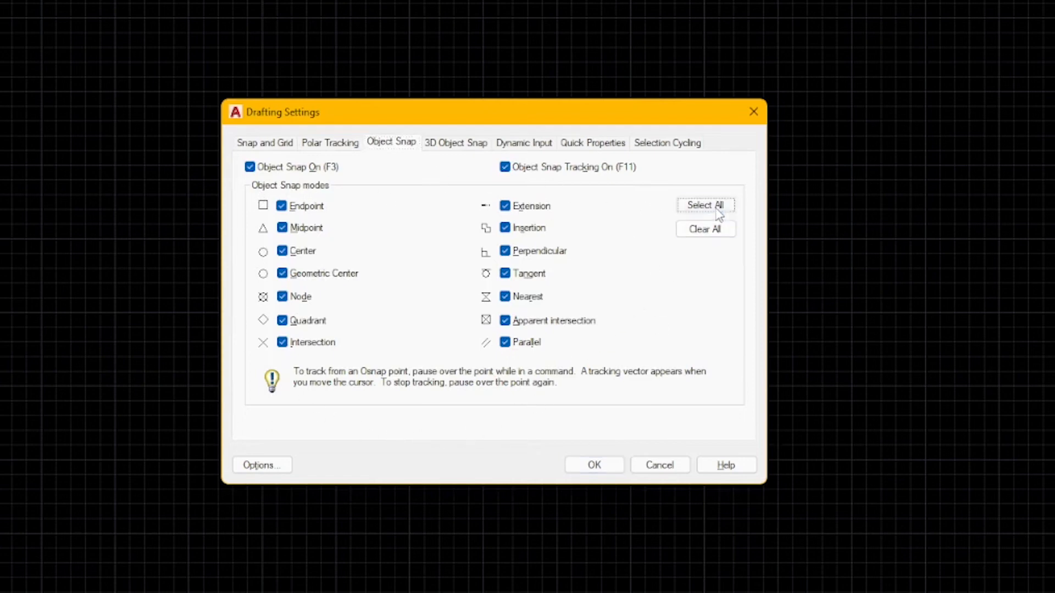
left_click(440, 144)
left_click(645, 388)
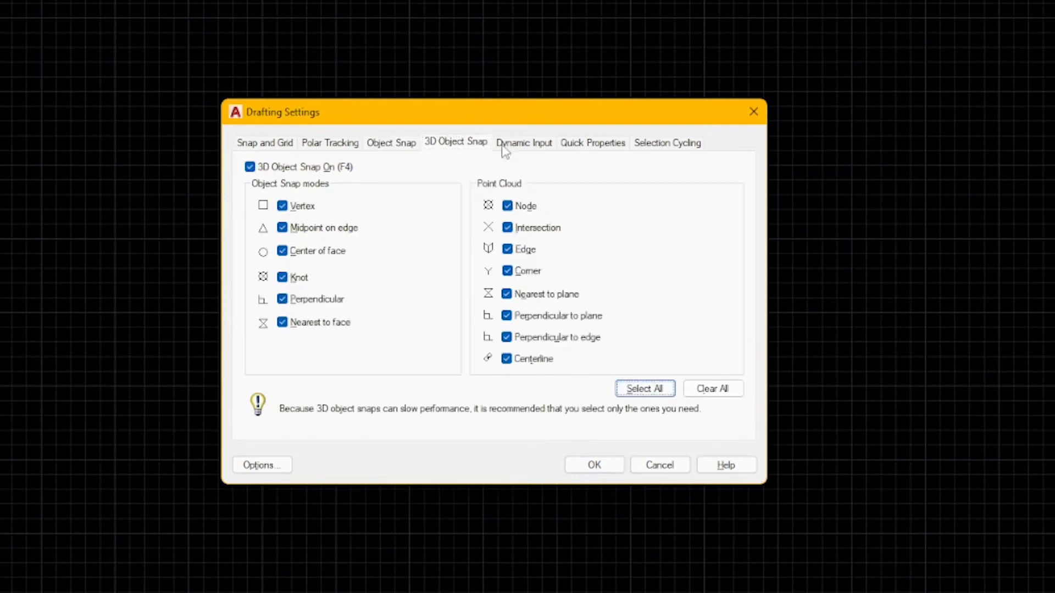
Review the pointer input and dimension input settings of the dynamic input and accept both
left_click(519, 144)
left_click(360, 283)
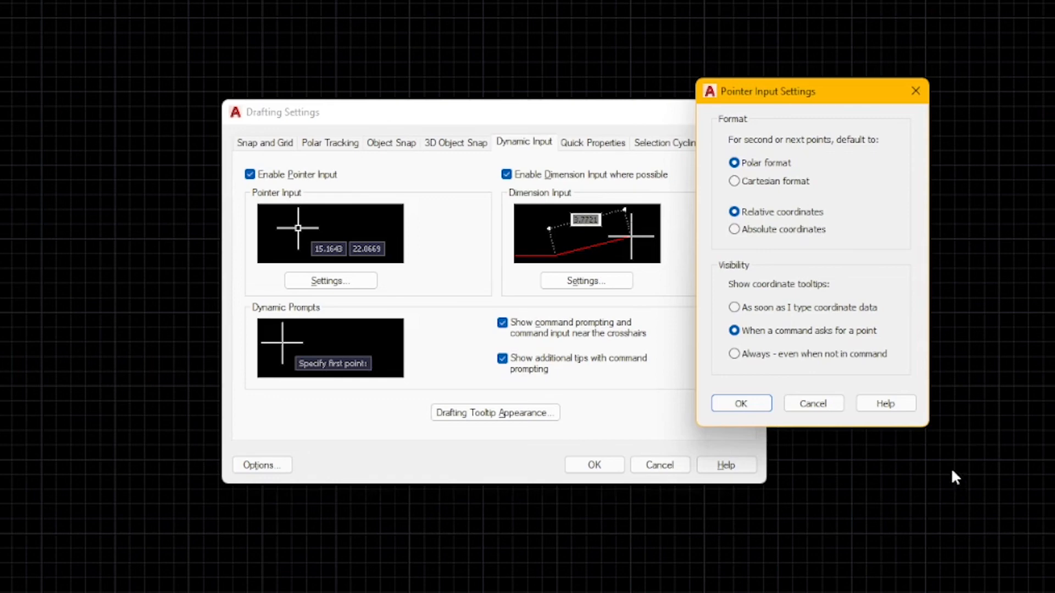
left_click(742, 403)
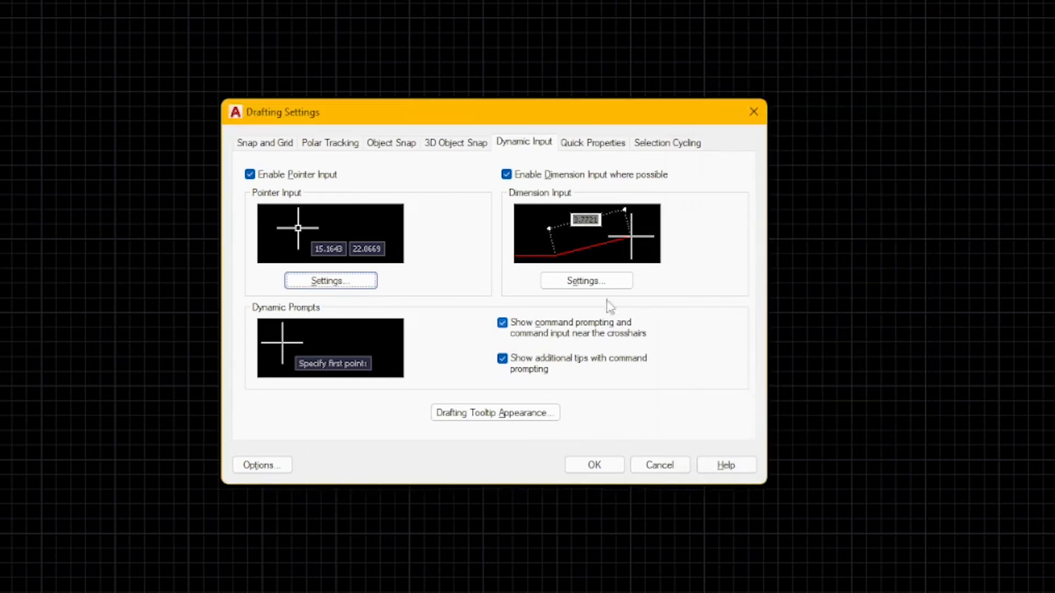
left_click(603, 282)
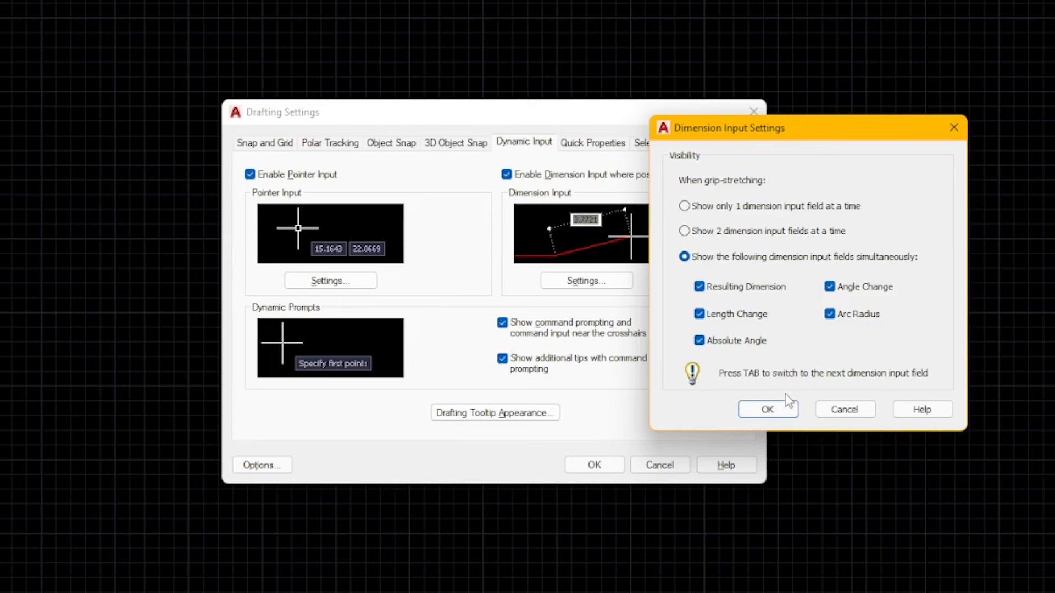
left_click(768, 410)
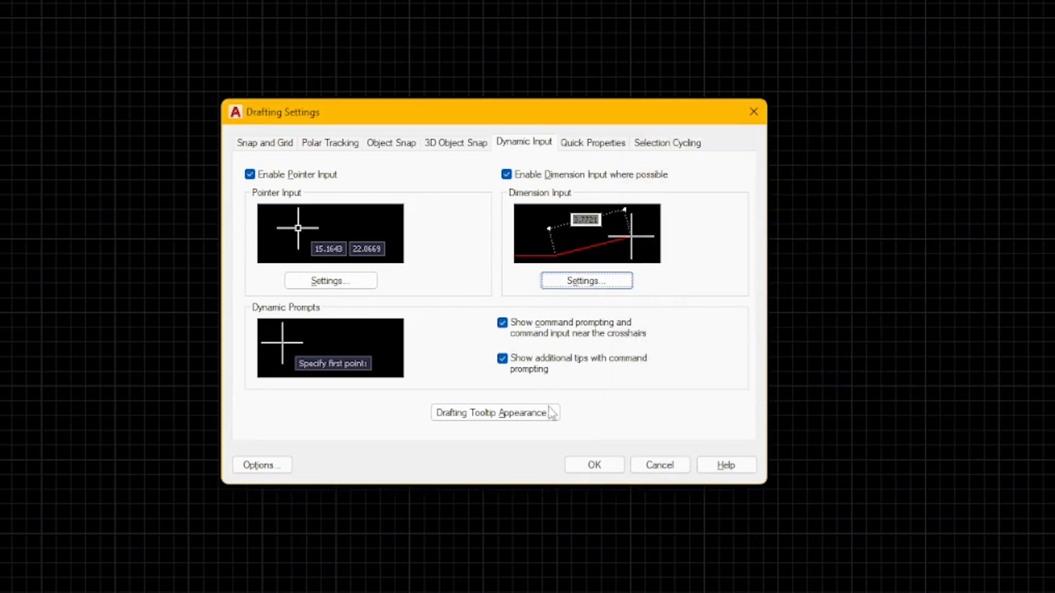
Set the drafting tooltip transparency to 0% and confirm the tooltip appearance
left_click(464, 417)
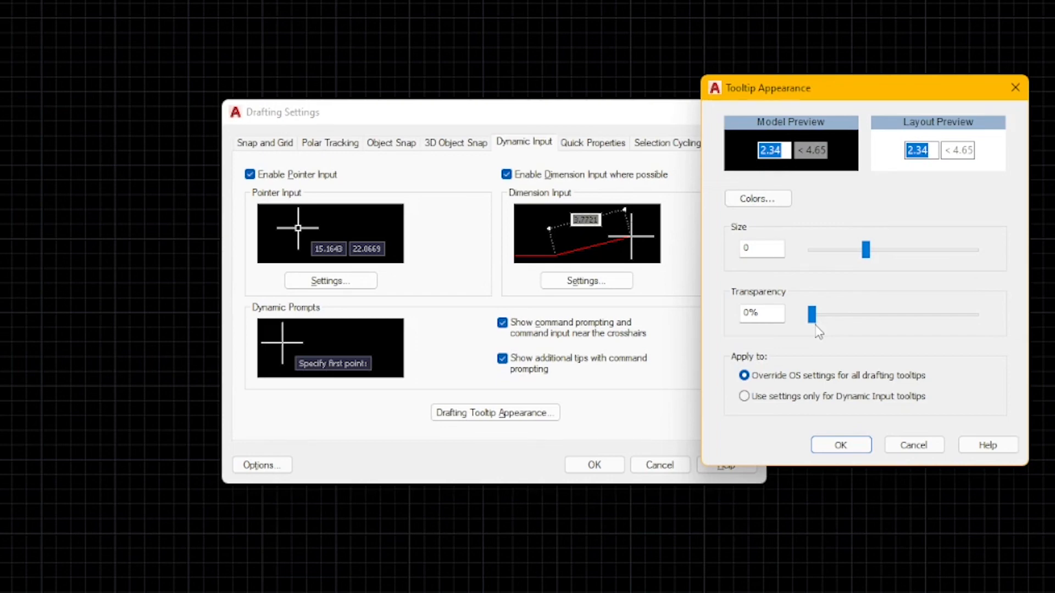
left_click_drag(812, 316, 783, 319)
left_click(841, 445)
Review the quick properties and selection cycling settings, recheck the other drafting settings, and confirm them
left_click(610, 149)
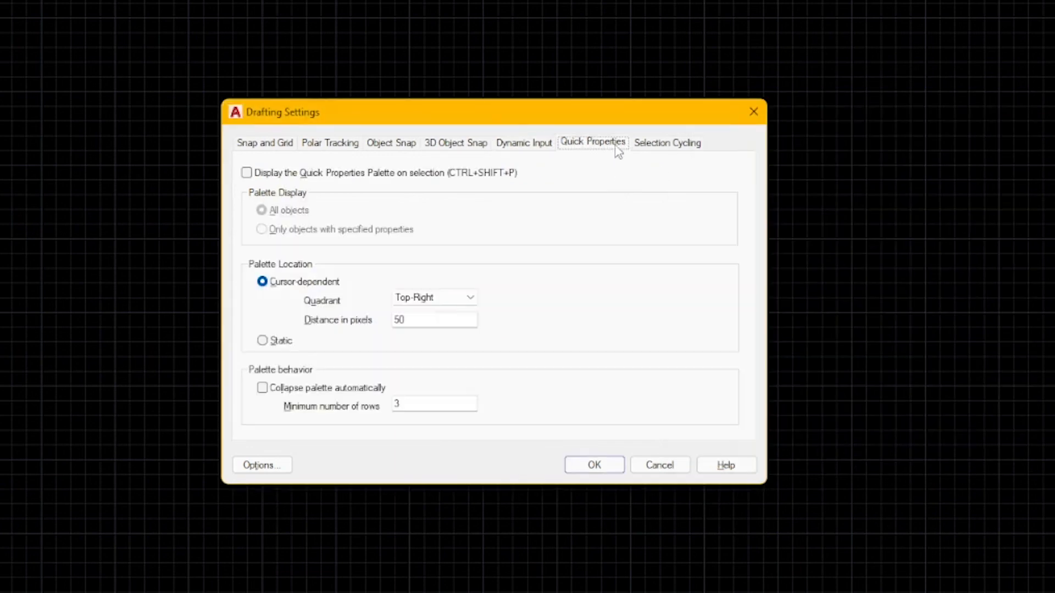
left_click(648, 146)
left_click(594, 147)
left_click(522, 145)
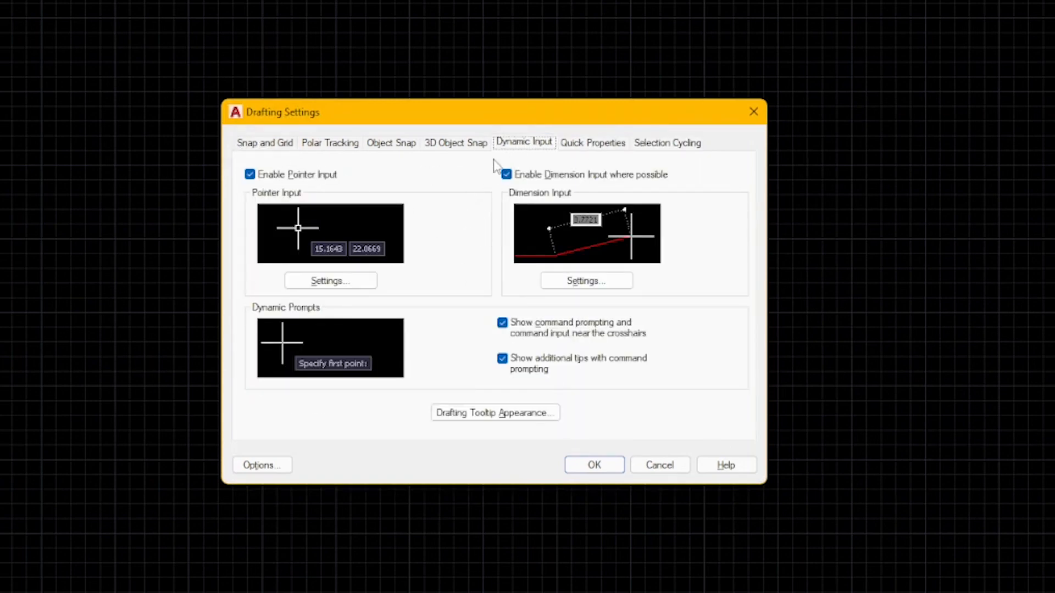
left_click(439, 145)
left_click(393, 145)
left_click(345, 145)
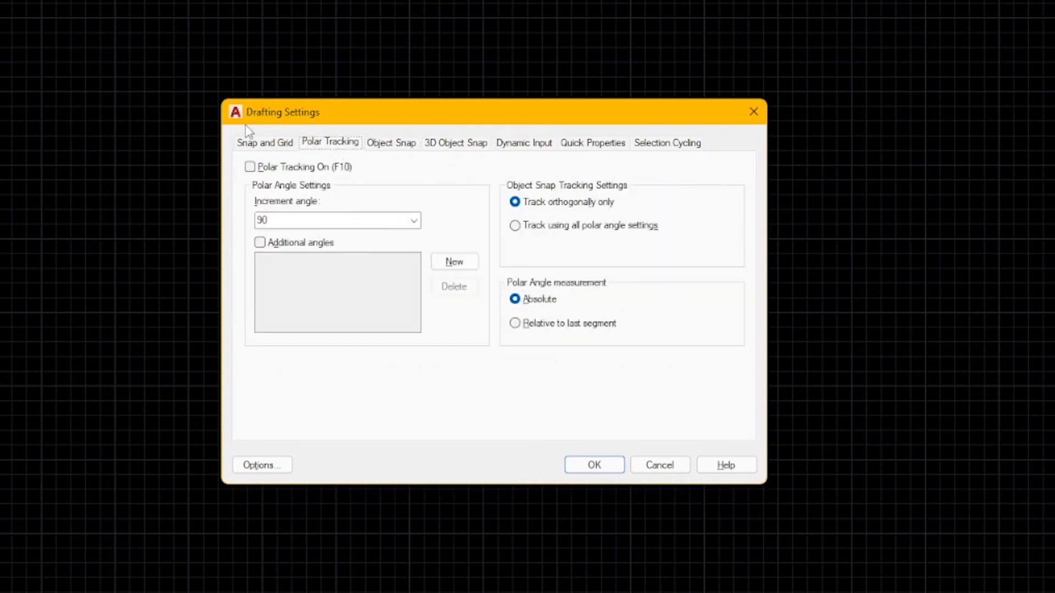
left_click(261, 145)
left_click(593, 464)
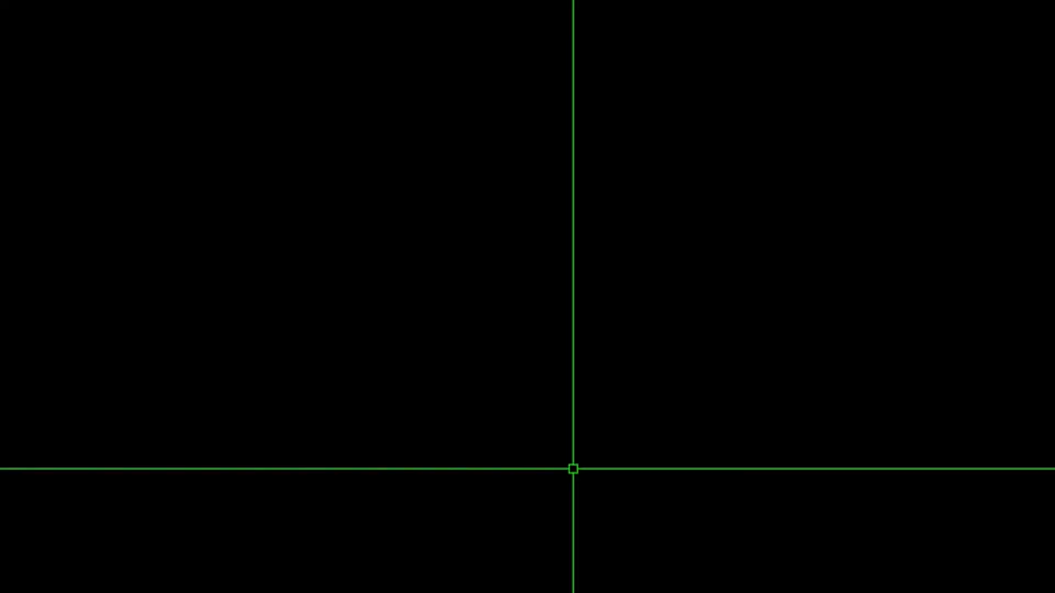
Examine the new grid around the UCS origin in the drawing area
scroll(240, 487, "down", 10)
scroll(245, 486, "up", 6)
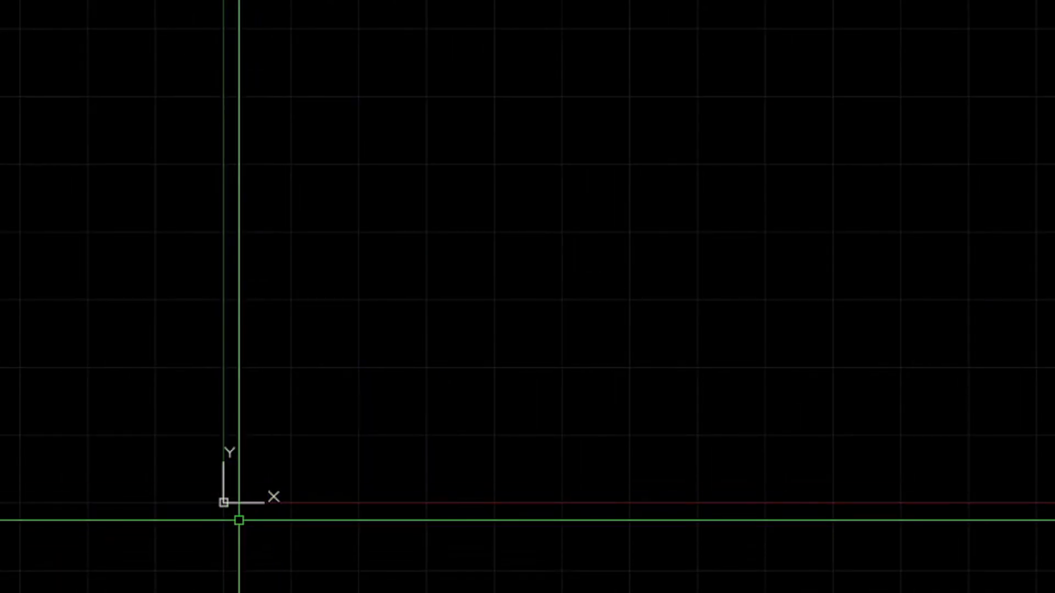
scroll(238, 522, "up", 2)
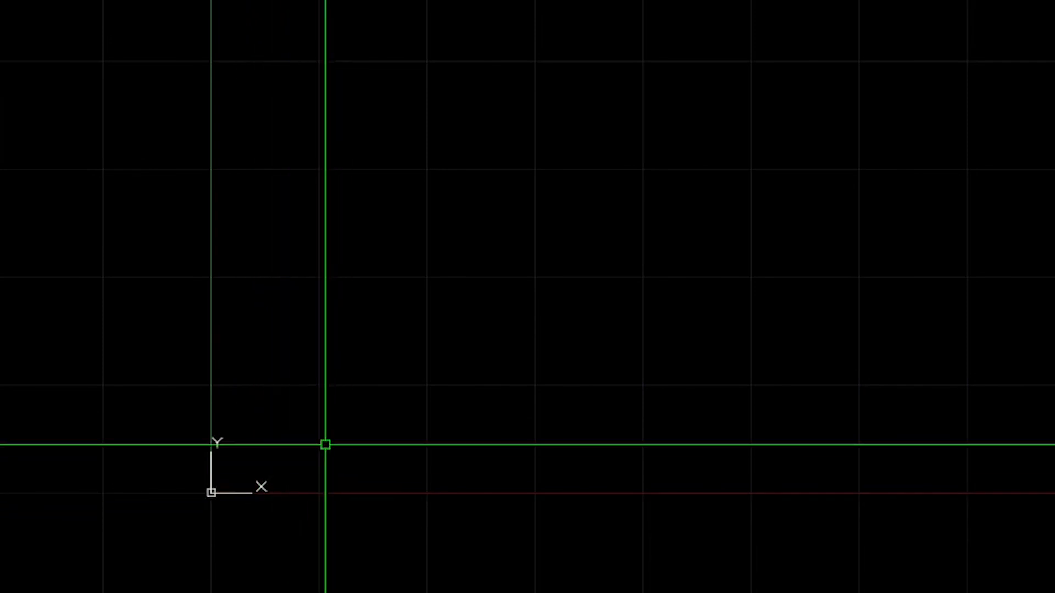